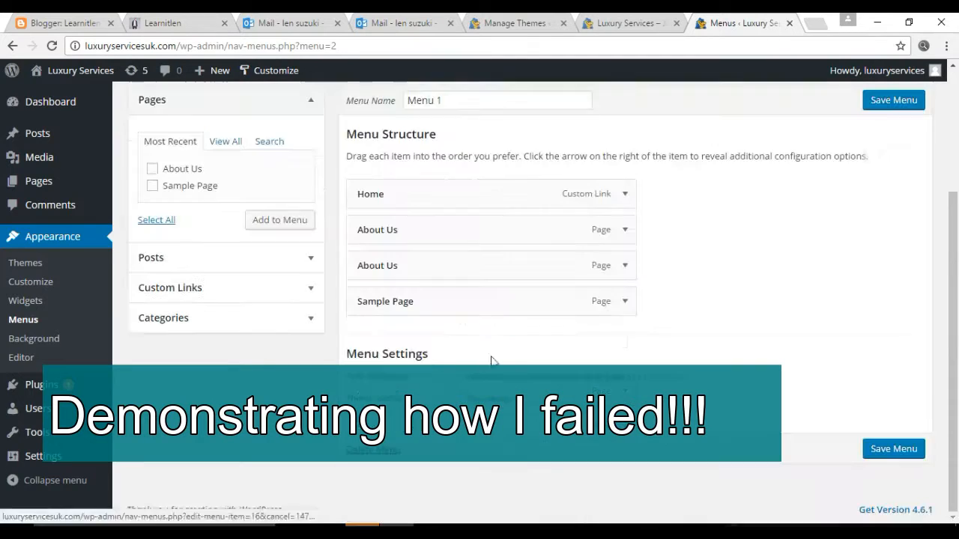
# Remove the second About Us item from the Menu 1 structure and save the menu
pyautogui.click(625, 265)
pyautogui.scroll(-3, 820, 263)
pyautogui.scroll(5, 820, 263)
pyautogui.click(882, 275)
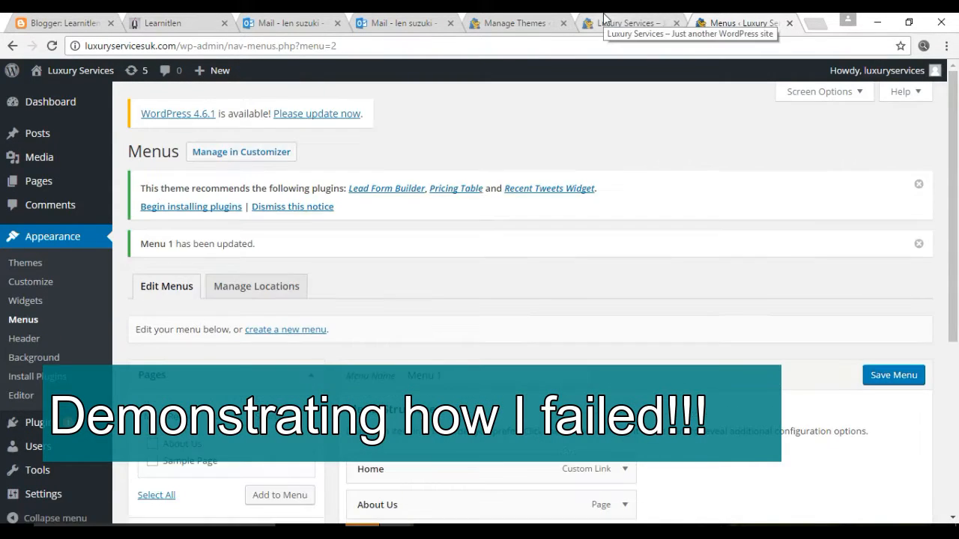
# Reload the live site, compare its navigation with the saved menu and open its About Us page
pyautogui.click(603, 23)
pyautogui.click(637, 125)
pyautogui.click(769, 18)
pyautogui.click(597, 19)
pyautogui.press('F5')
pyautogui.click(742, 22)
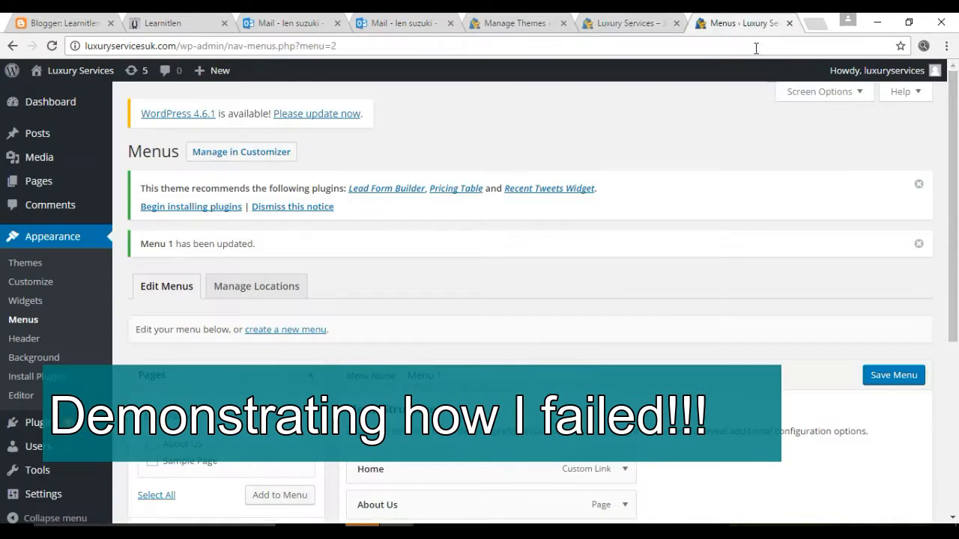
pyautogui.scroll(-3, 262, 322)
pyautogui.click(628, 23)
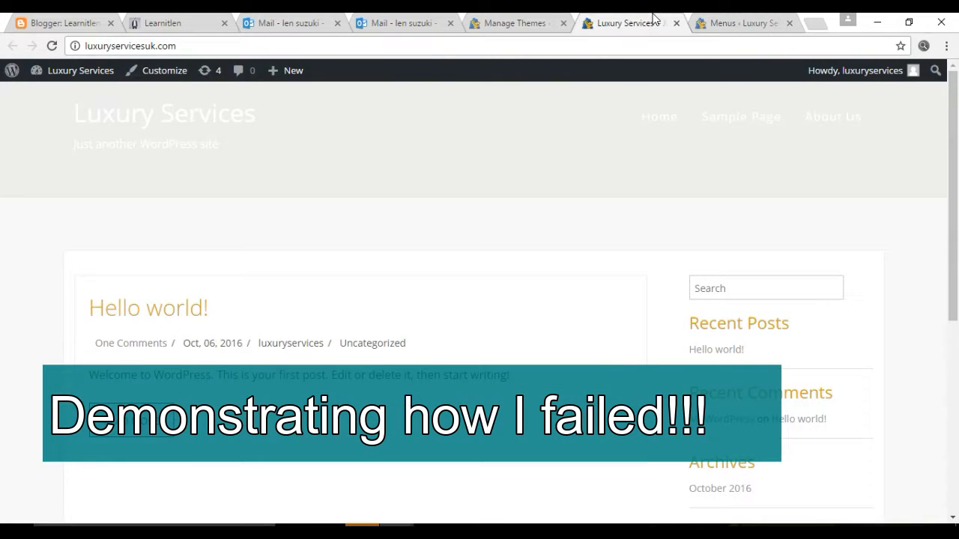
pyautogui.click(832, 119)
pyautogui.click(516, 23)
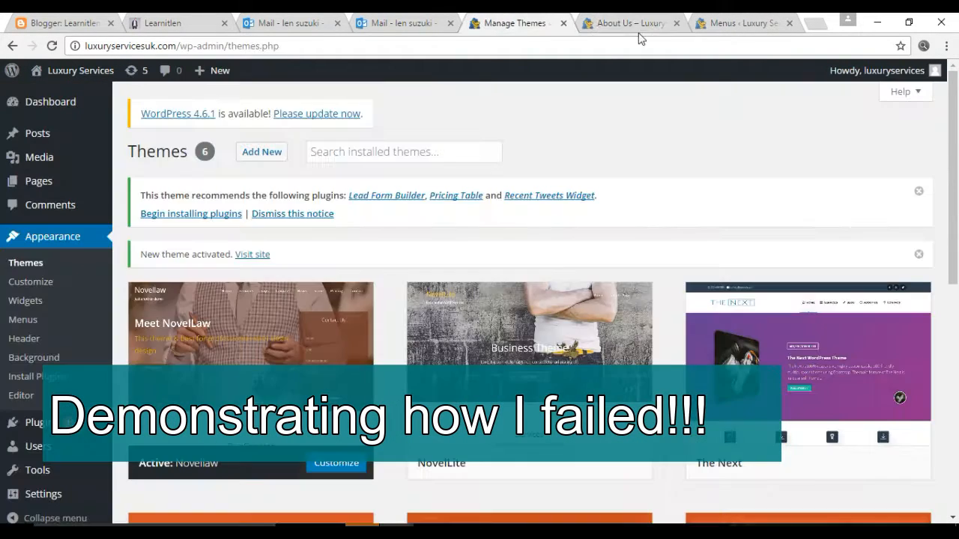
# Add the About Us page to Menu 1 and try to nest it beneath Sample Page
pyautogui.click(742, 22)
pyautogui.click(152, 271)
pyautogui.click(279, 323)
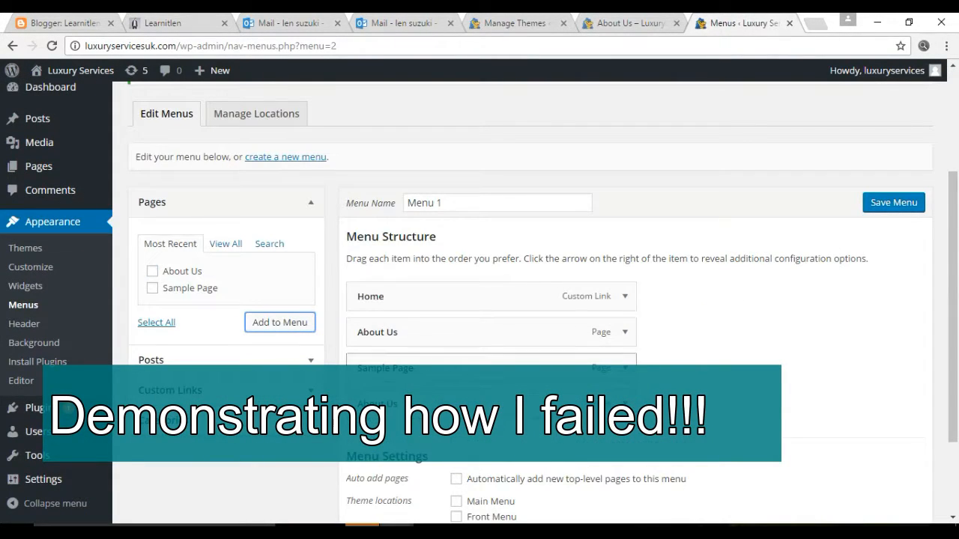
pyautogui.moveTo(367, 404); pyautogui.dragTo(398, 409)
# Reload the About Us page on the live site and review the Menu 1 structure against its navigation
pyautogui.click(627, 23)
pyautogui.press('F5')
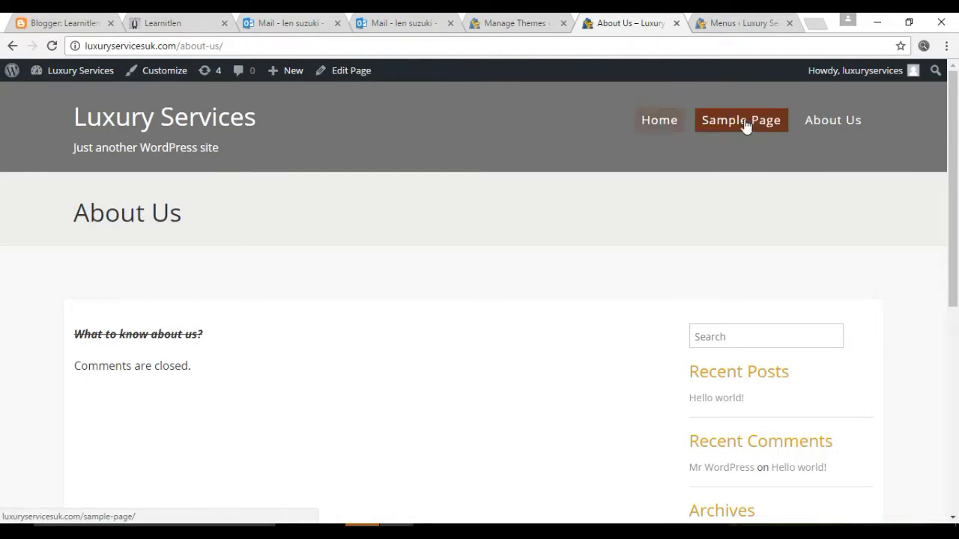
pyautogui.click(743, 23)
pyautogui.moveTo(953, 260); pyautogui.dragTo(958, 159)
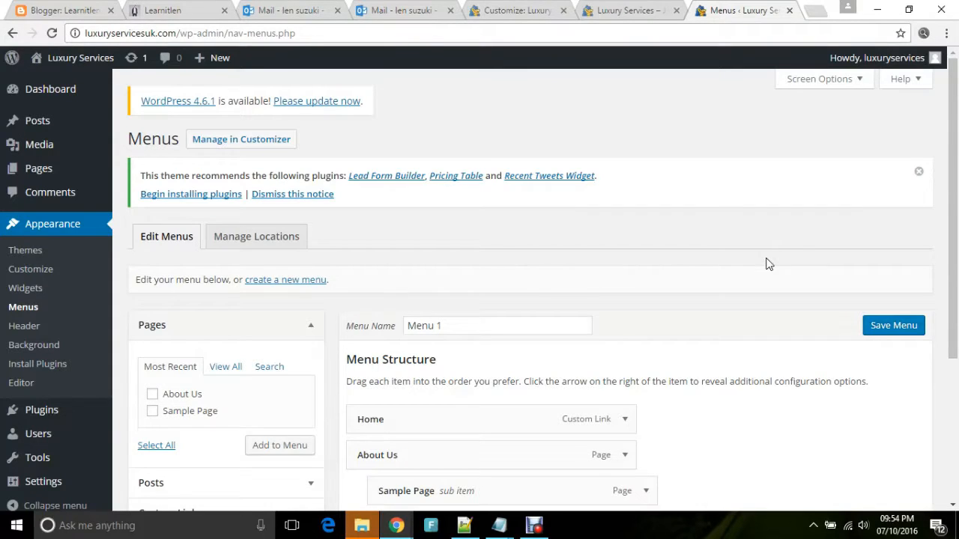
pyautogui.moveTo(955, 210); pyautogui.dragTo(955, 262)
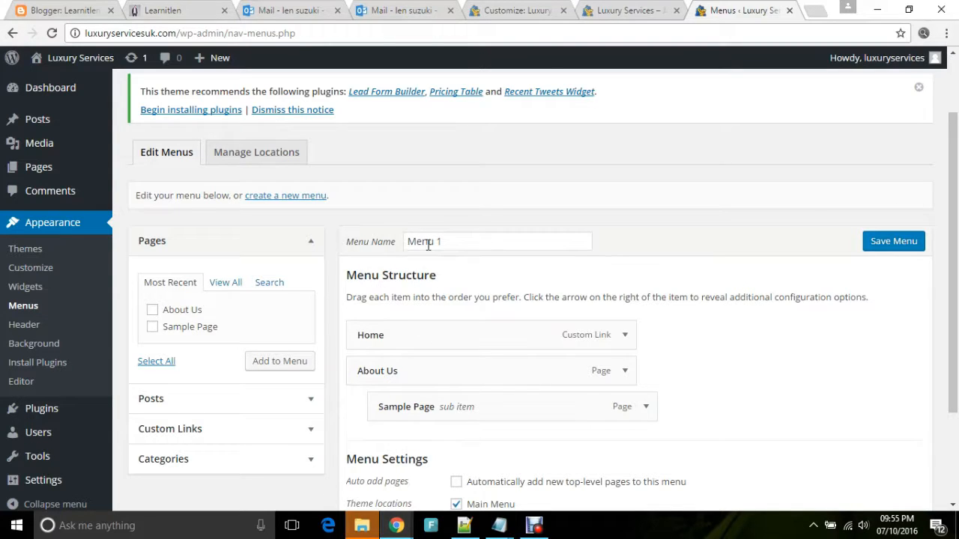
# Visit the live site and the admin dashboard, and open the Customizer from the live site
pyautogui.click(659, 9)
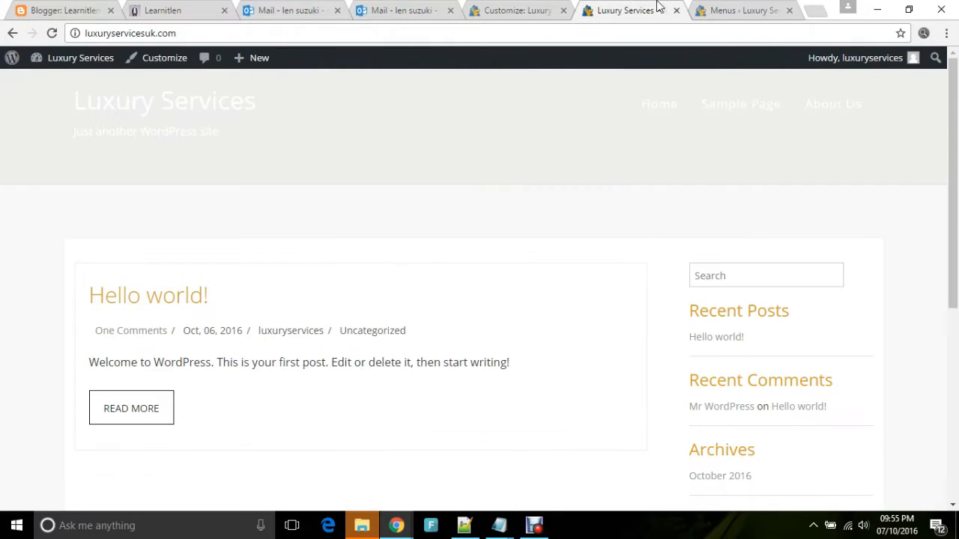
pyautogui.click(513, 8)
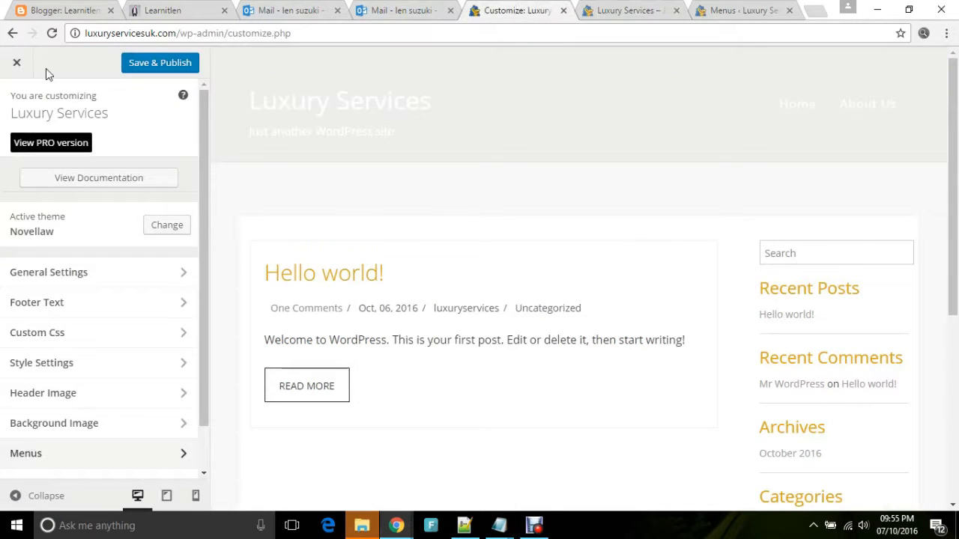
pyautogui.click(610, 8)
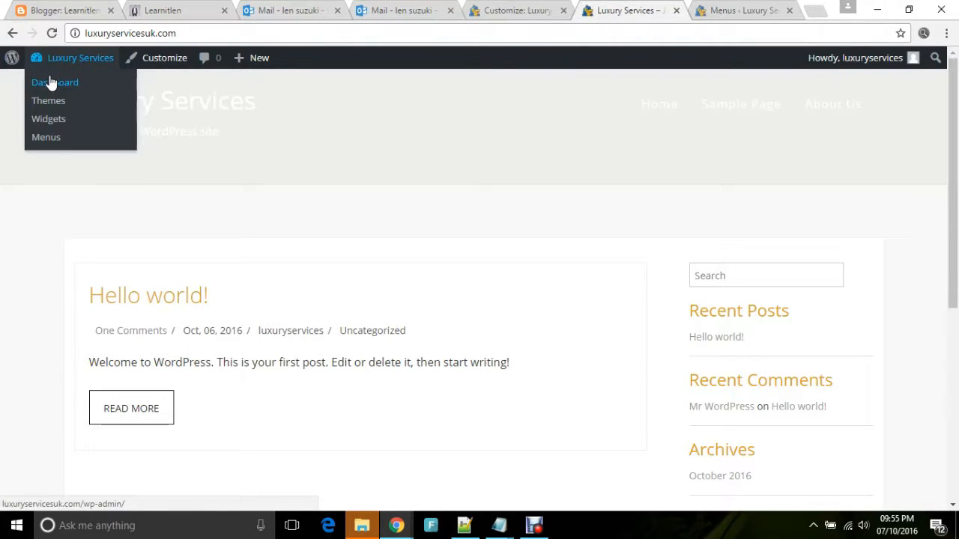
pyautogui.click(47, 80)
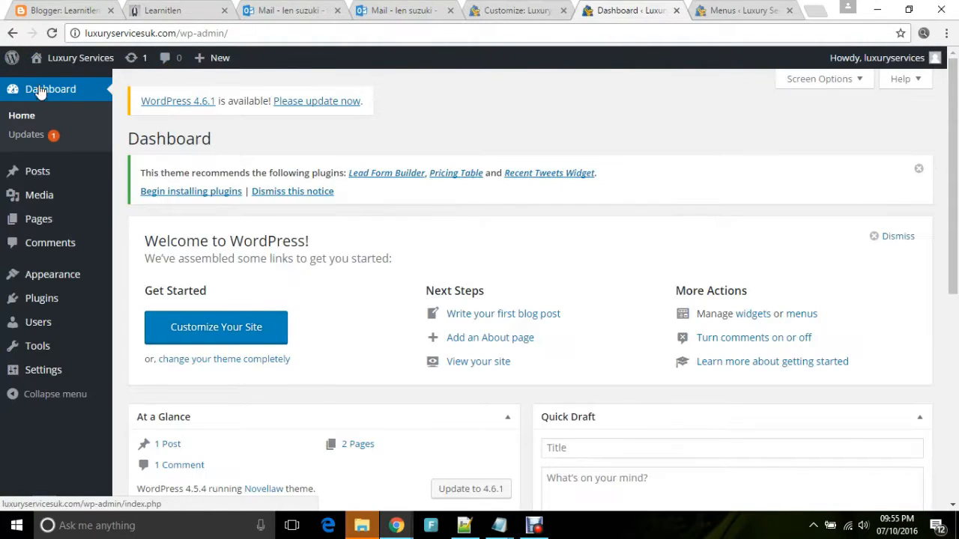
pyautogui.click(74, 63)
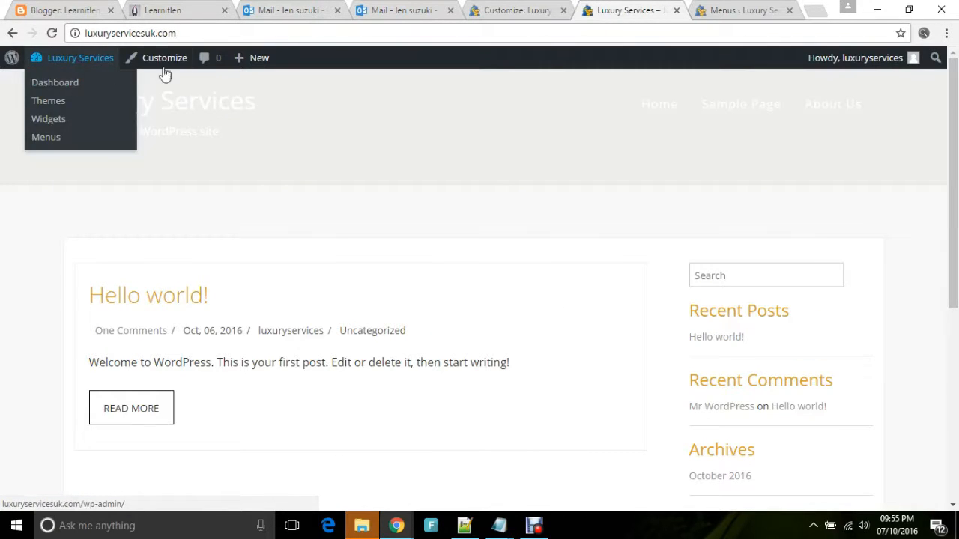
pyautogui.click(178, 64)
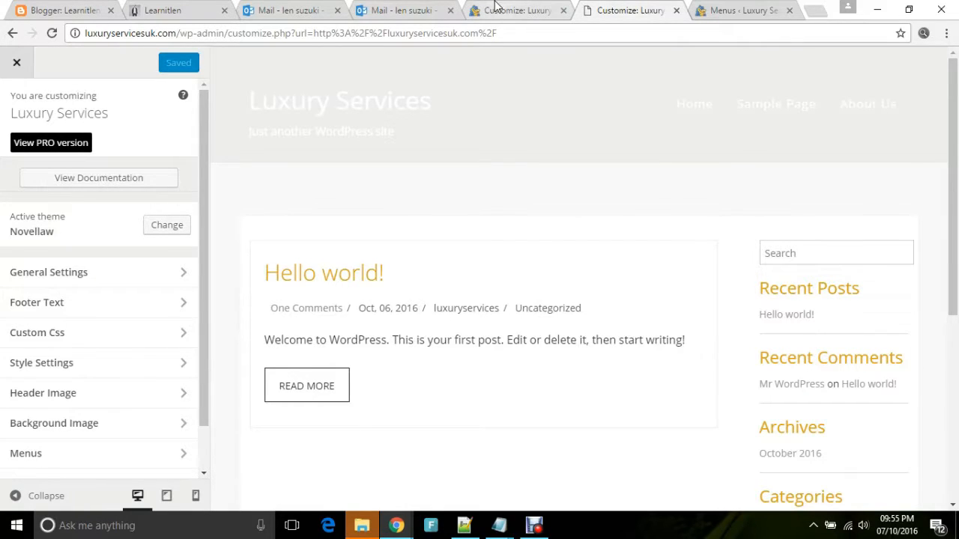
# Compare the navigation in both Customizer previews with Menu 1's structure, including the submenu under About Us
pyautogui.click(535, 6)
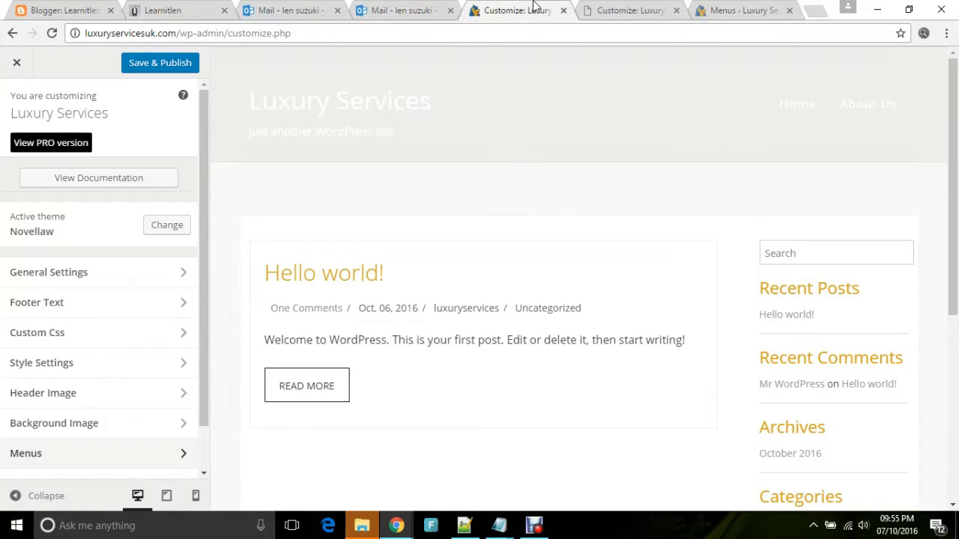
pyautogui.click(744, 6)
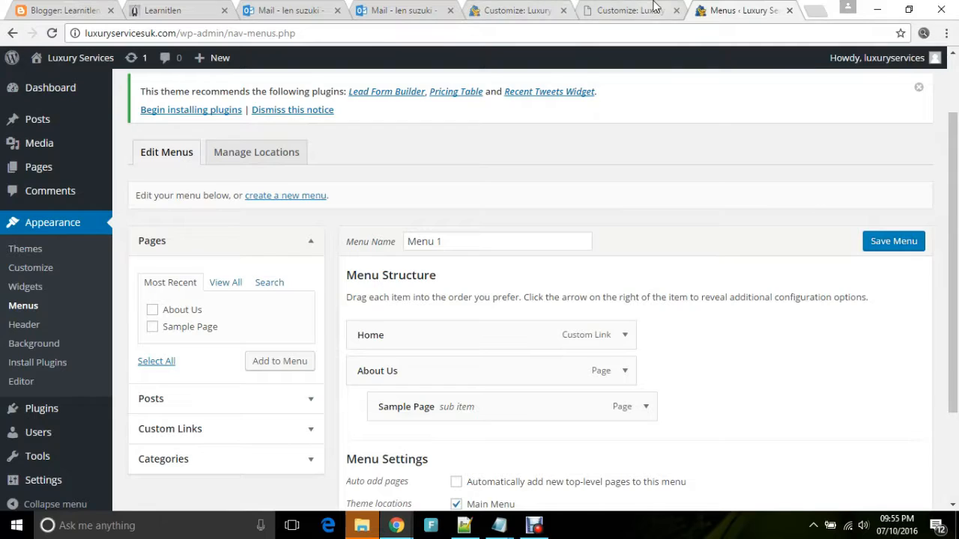
pyautogui.click(592, 7)
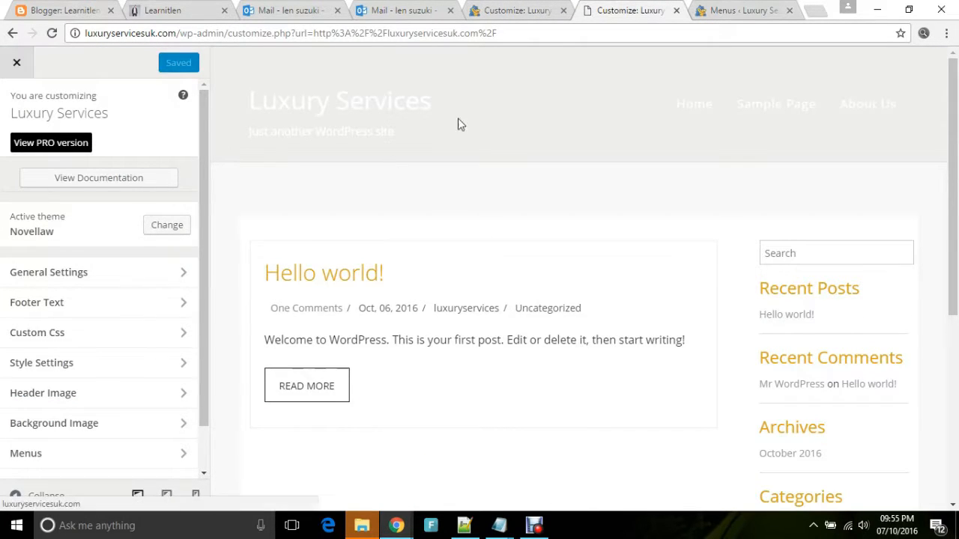
pyautogui.click(485, 8)
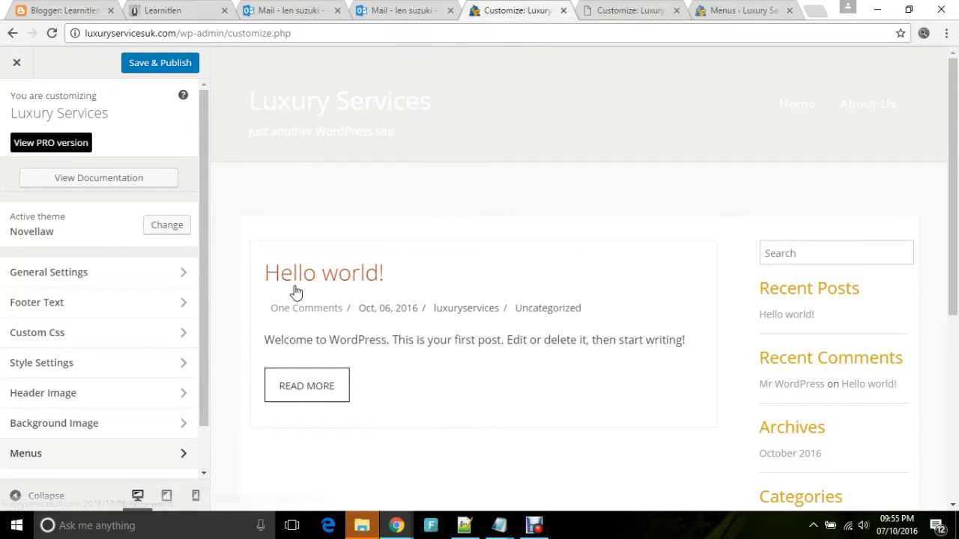
pyautogui.moveTo(203, 385); pyautogui.dragTo(187, 465)
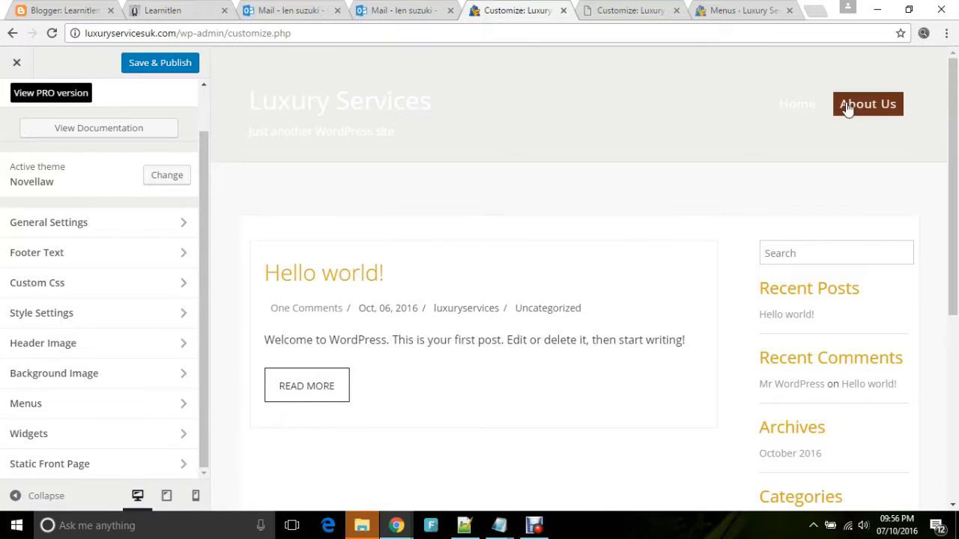
pyautogui.moveTo(854, 107)
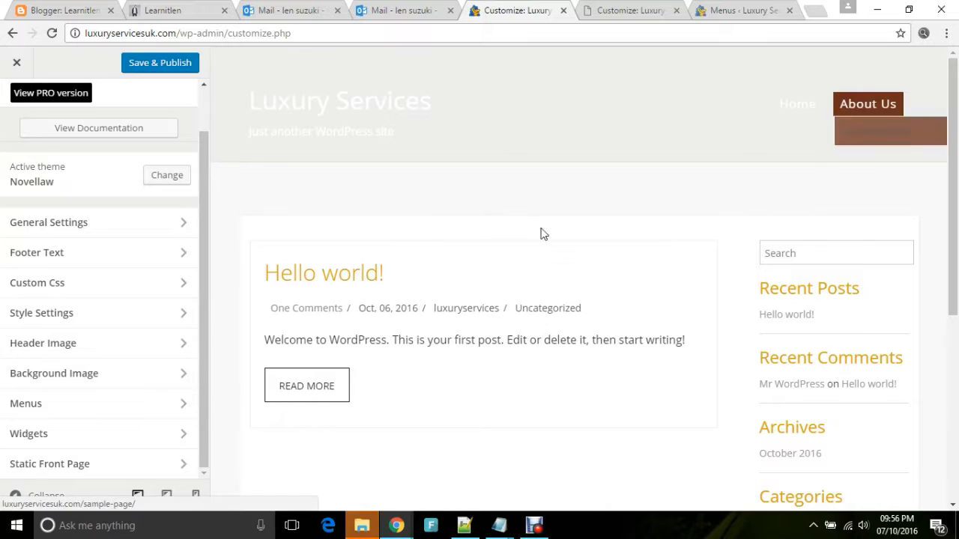
# Open the Customizer's menu locations and set Front Menu to — Select —, comparing with the other Customizer and the menu editor
pyautogui.click(135, 411)
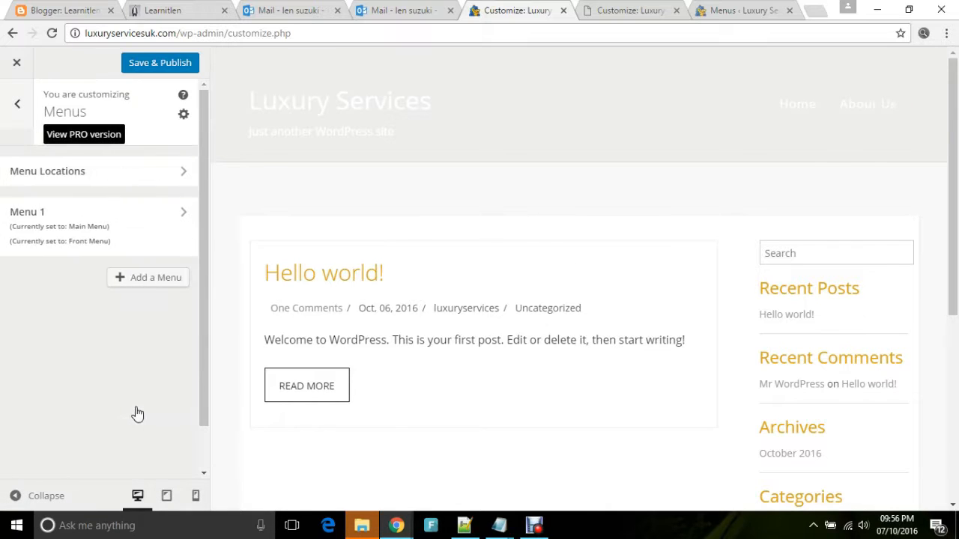
pyautogui.click(177, 171)
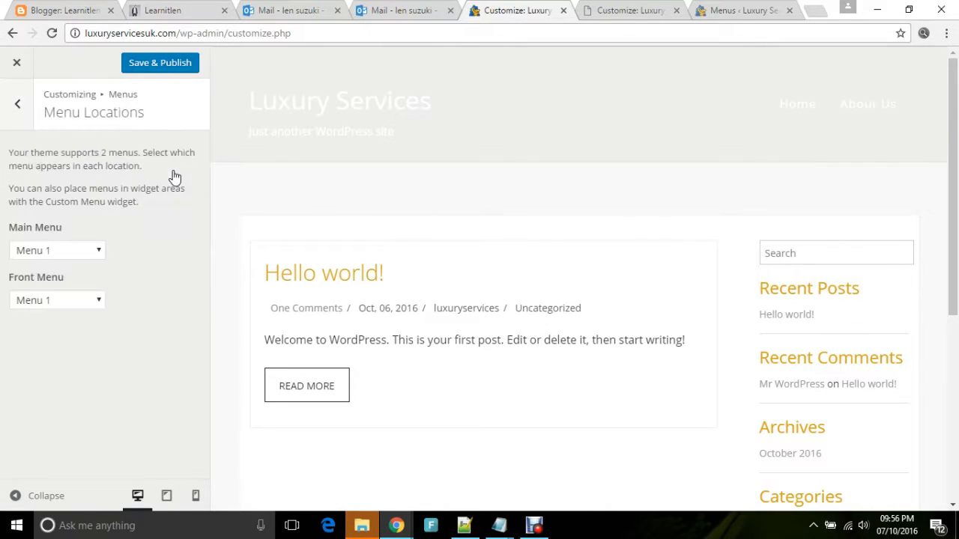
pyautogui.click(68, 306)
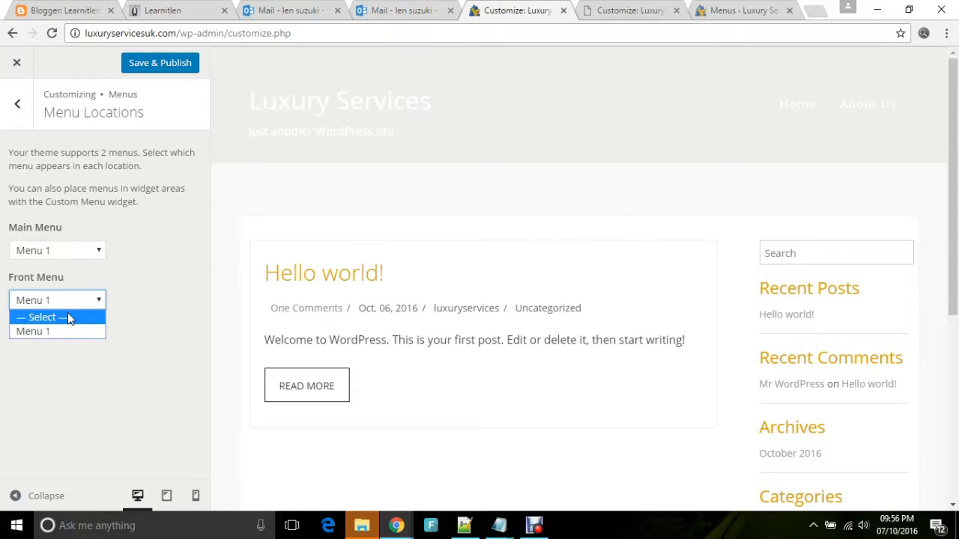
pyautogui.click(631, 10)
pyautogui.click(738, 9)
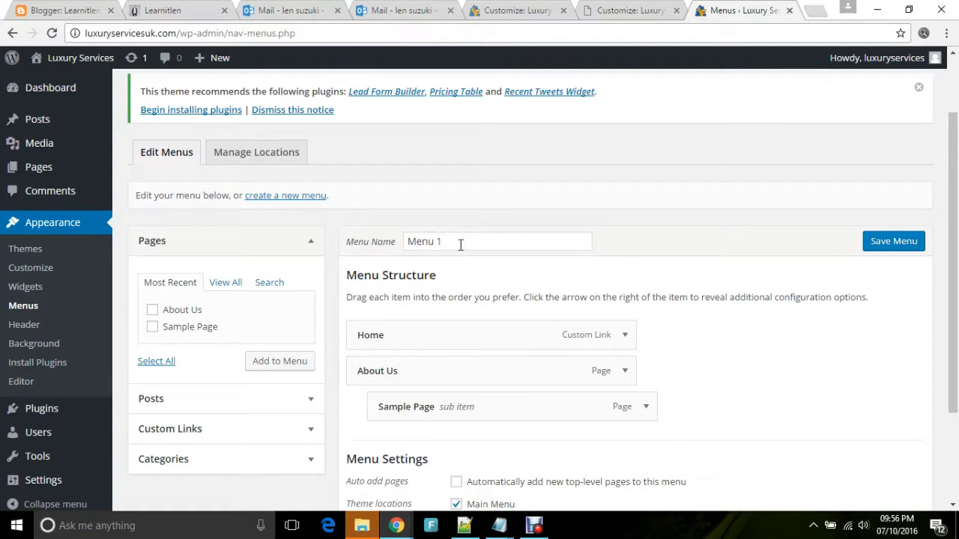
pyautogui.click(533, 7)
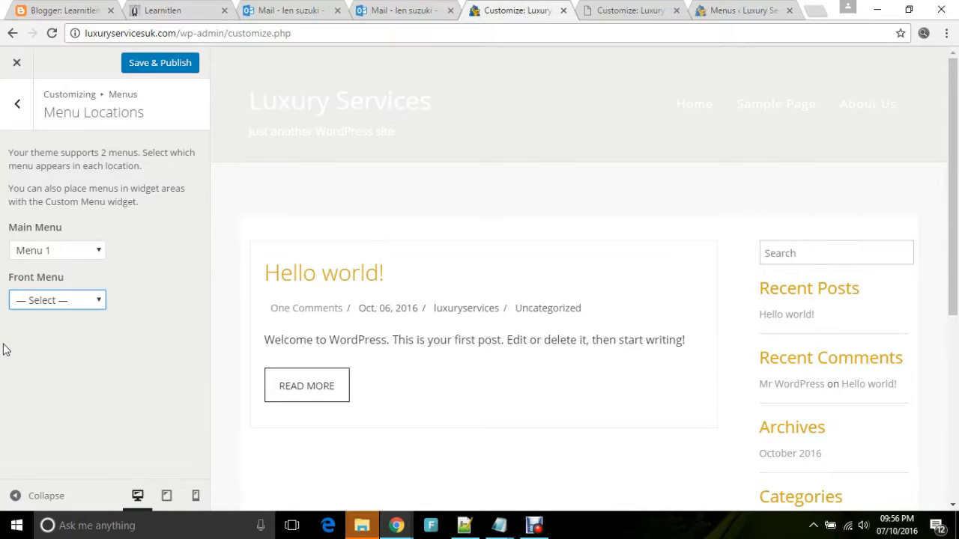
# Assign Menu 1 to the Front Menu location, set Main Menu to — Select — and preview Sample Page from the About Us submenu
pyautogui.click(60, 301)
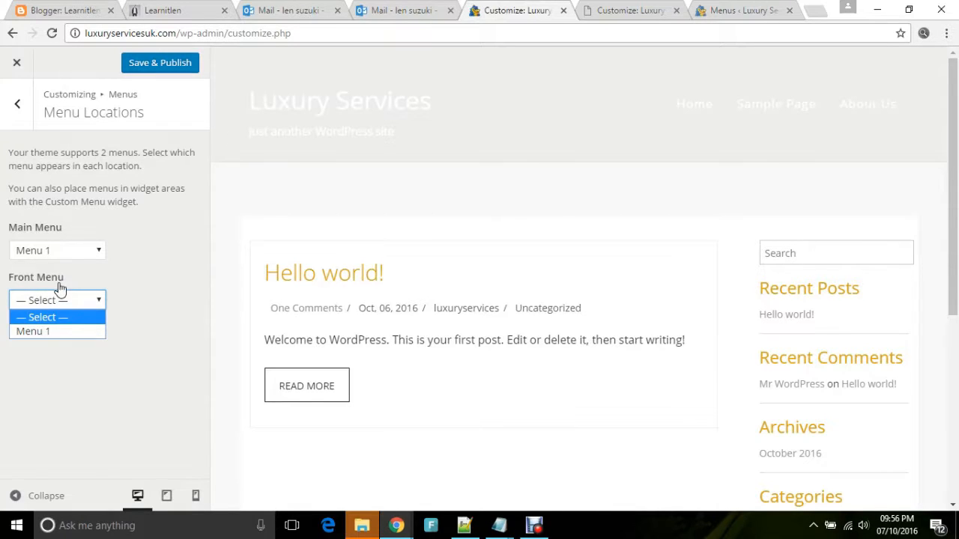
pyautogui.click(48, 332)
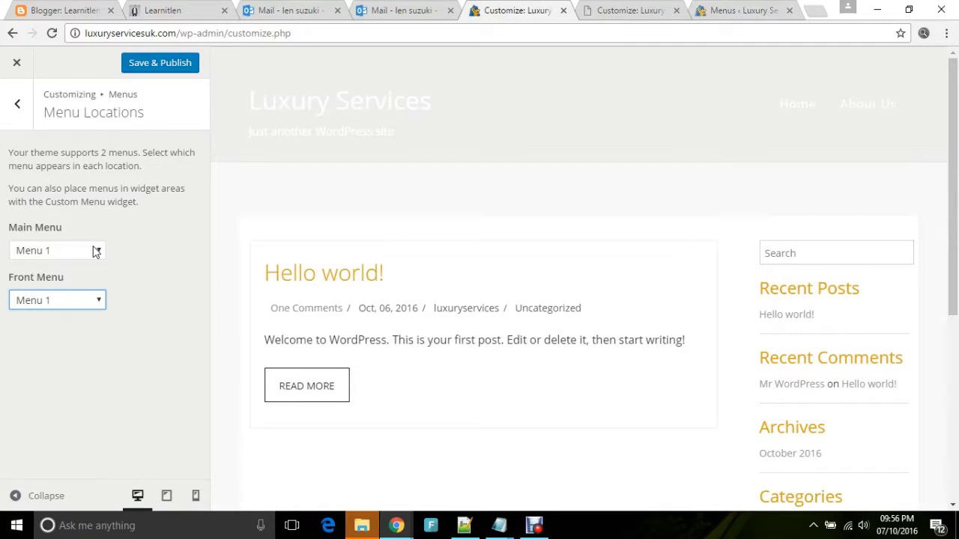
pyautogui.click(96, 252)
pyautogui.click(85, 267)
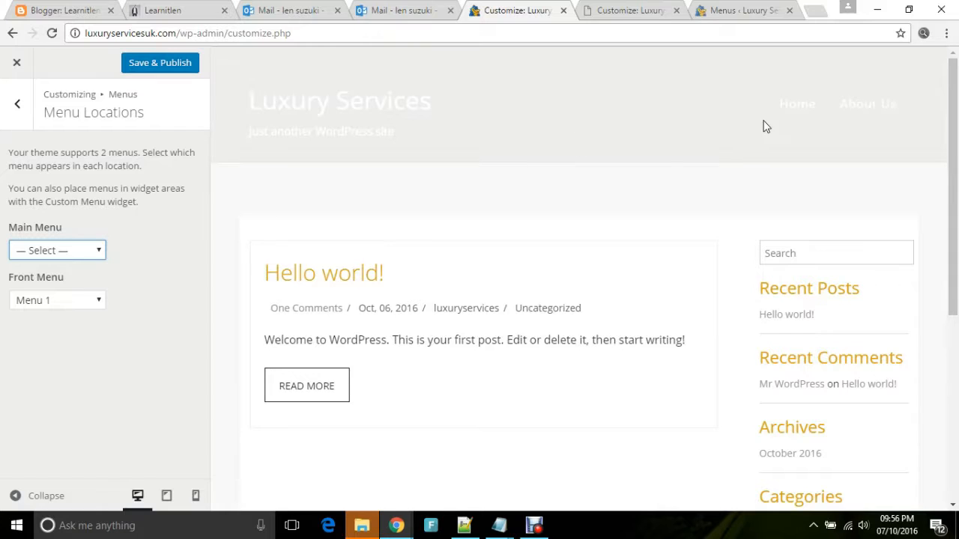
pyautogui.moveTo(866, 112)
pyautogui.click(863, 132)
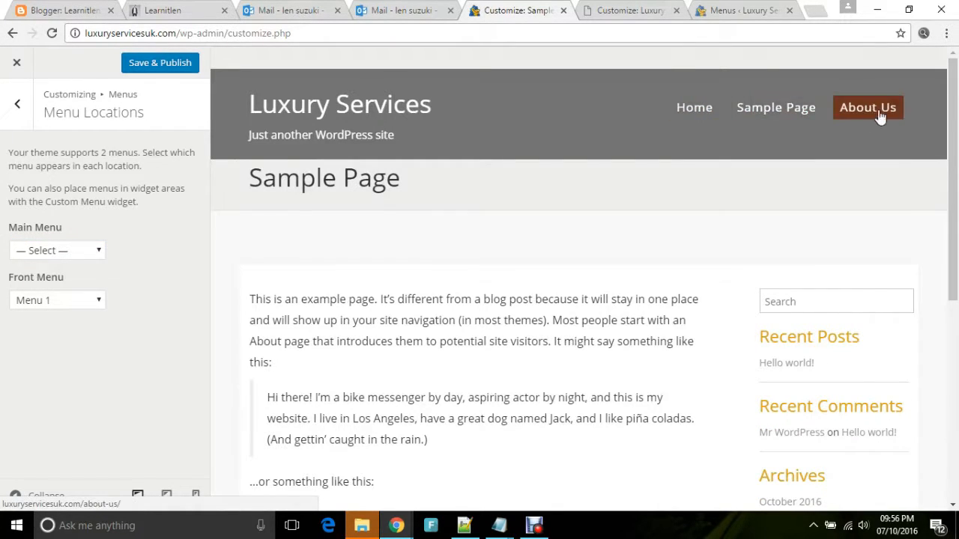
# Assign Menu 1 to the Main Menu location, check the About Us submenu in the preview and return to the Menus section
pyautogui.click(80, 253)
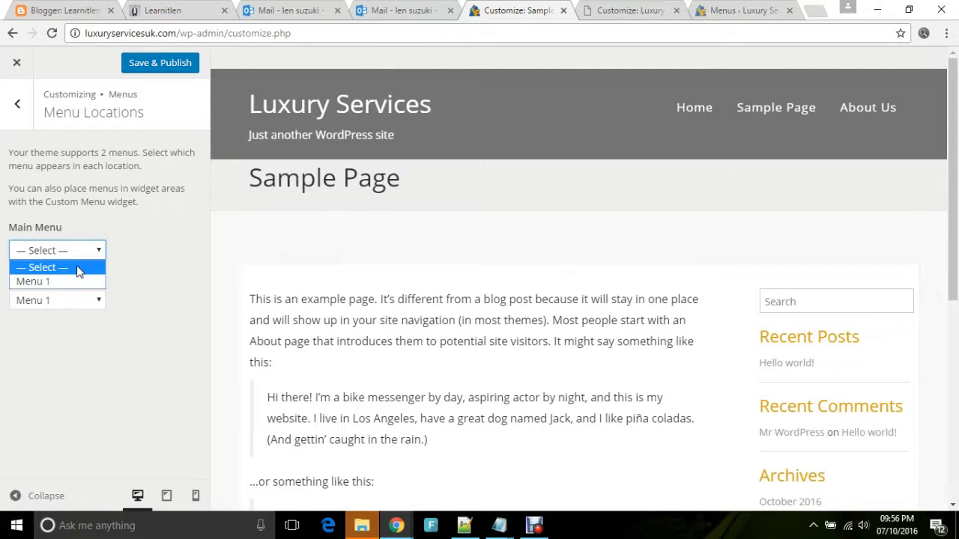
pyautogui.click(154, 220)
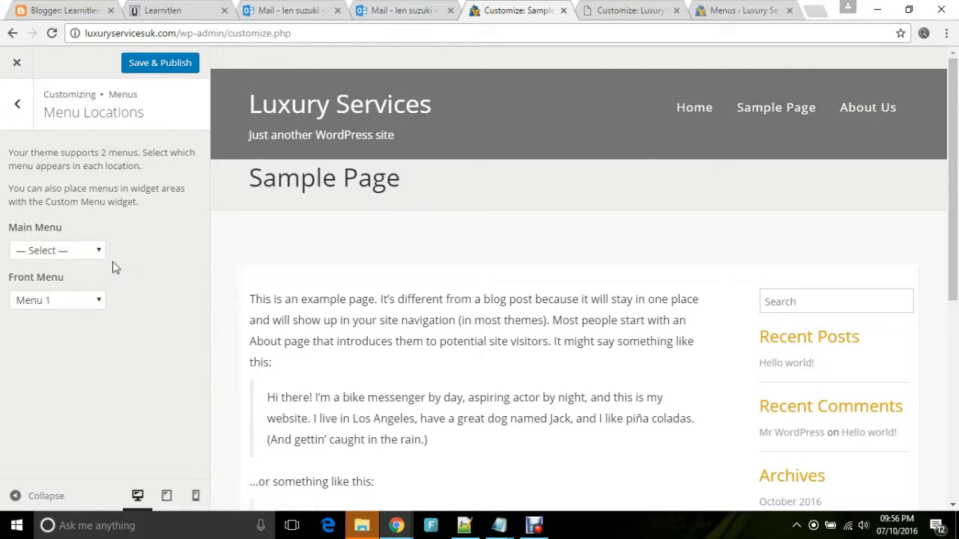
pyautogui.click(65, 254)
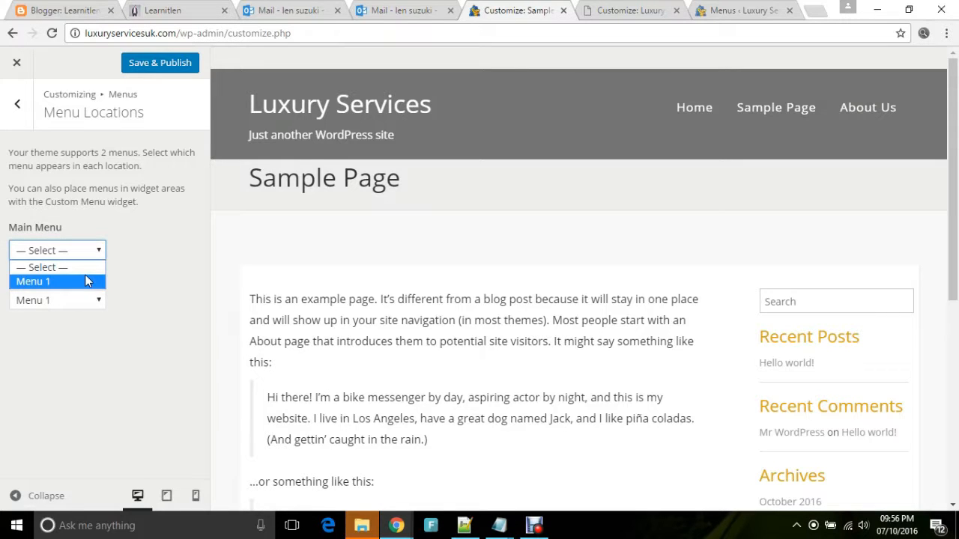
pyautogui.click(86, 280)
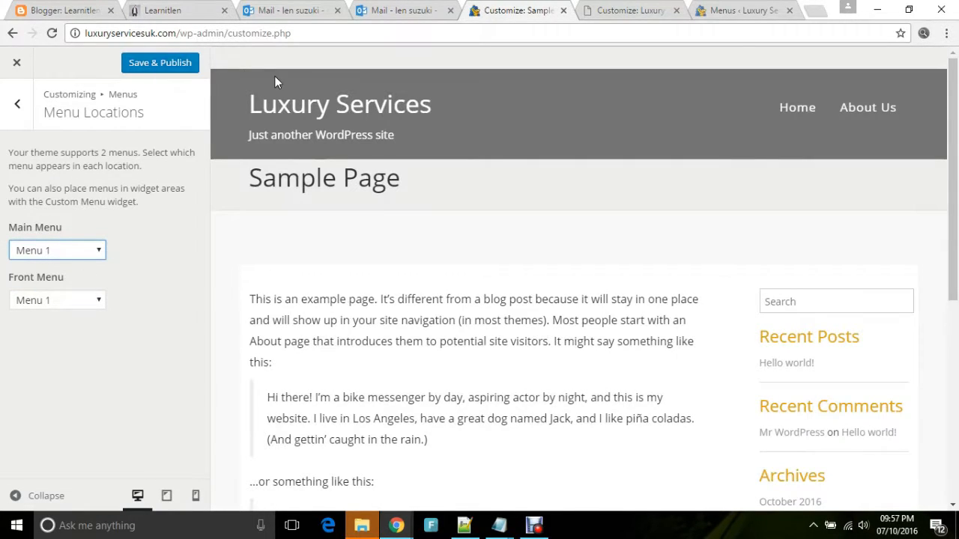
pyautogui.moveTo(867, 121)
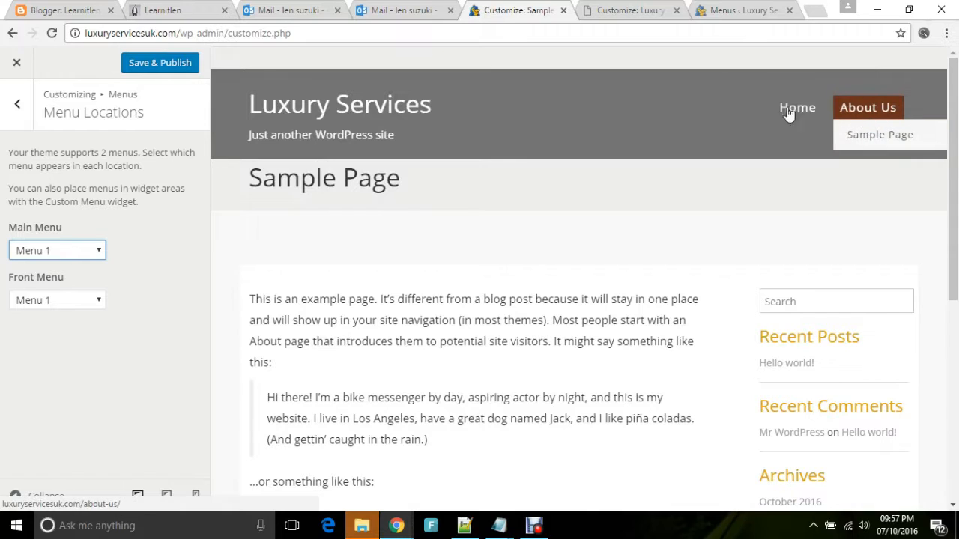
pyautogui.click(22, 104)
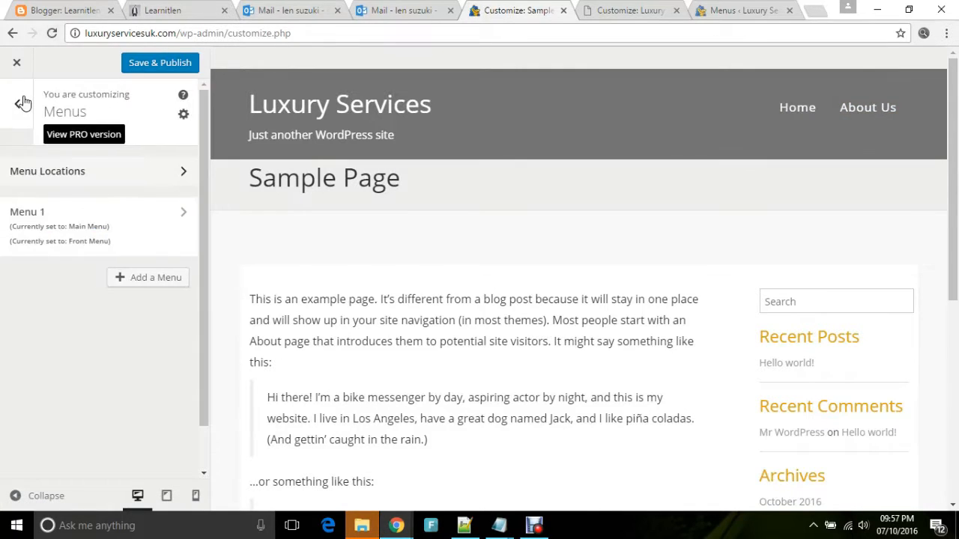
# Look at the Custom Css section of the Customizer and return to the main section list
pyautogui.click(24, 129)
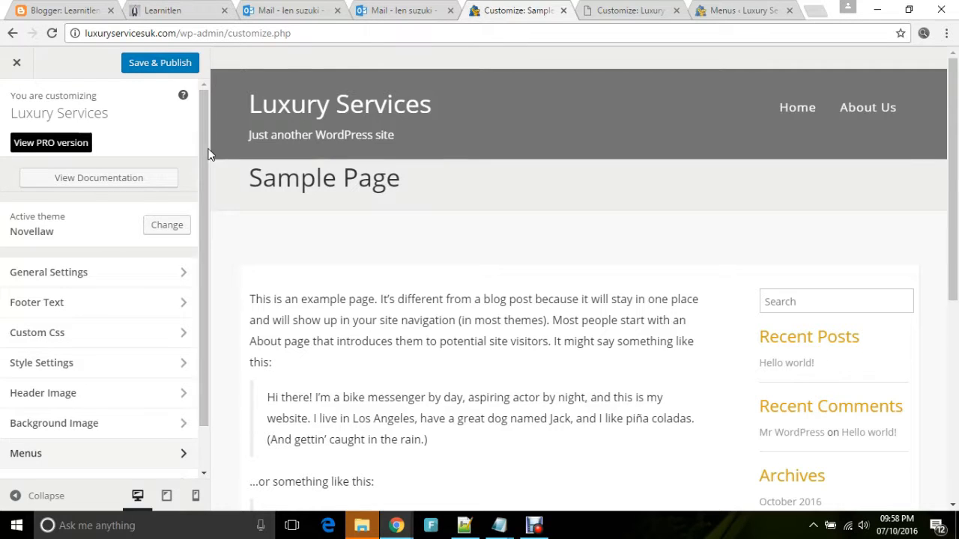
pyautogui.moveTo(203, 184); pyautogui.dragTo(218, 142)
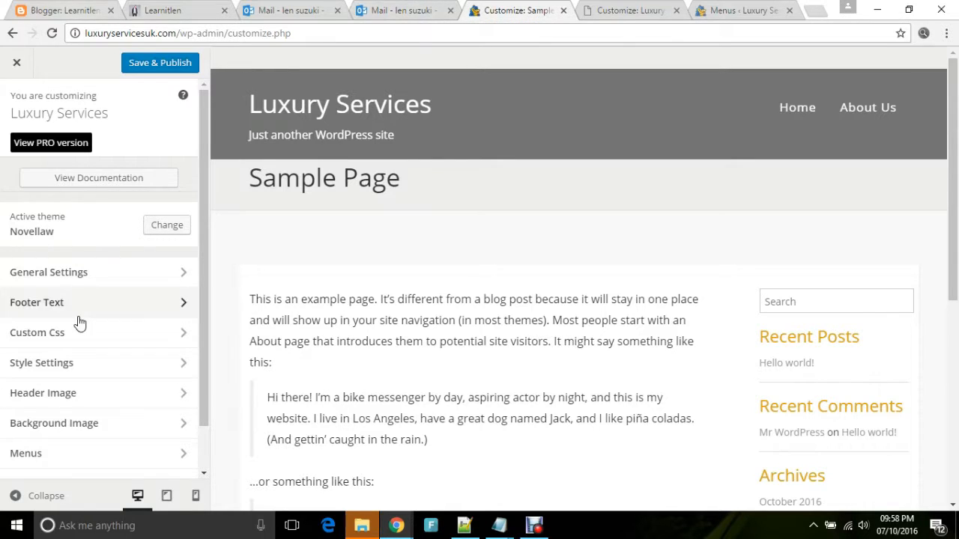
pyautogui.click(99, 344)
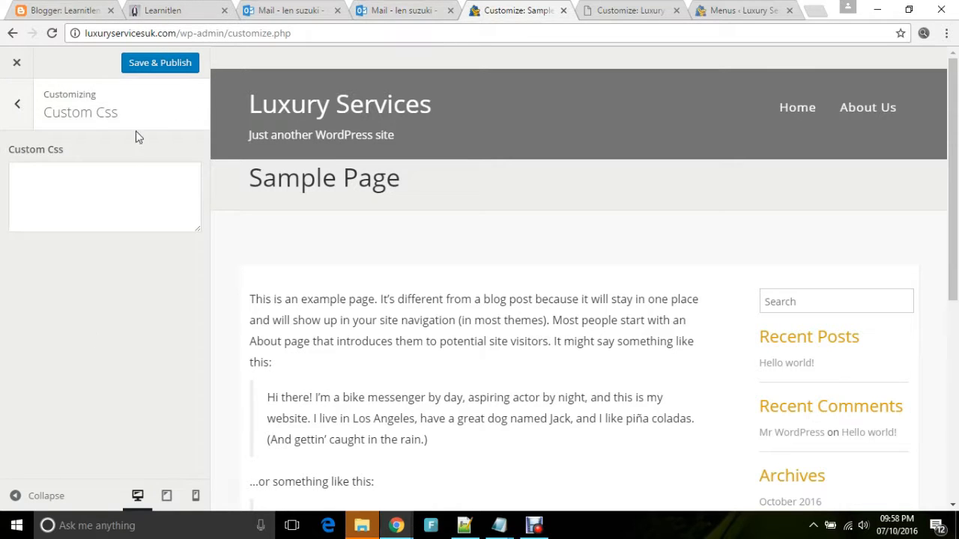
pyautogui.click(10, 120)
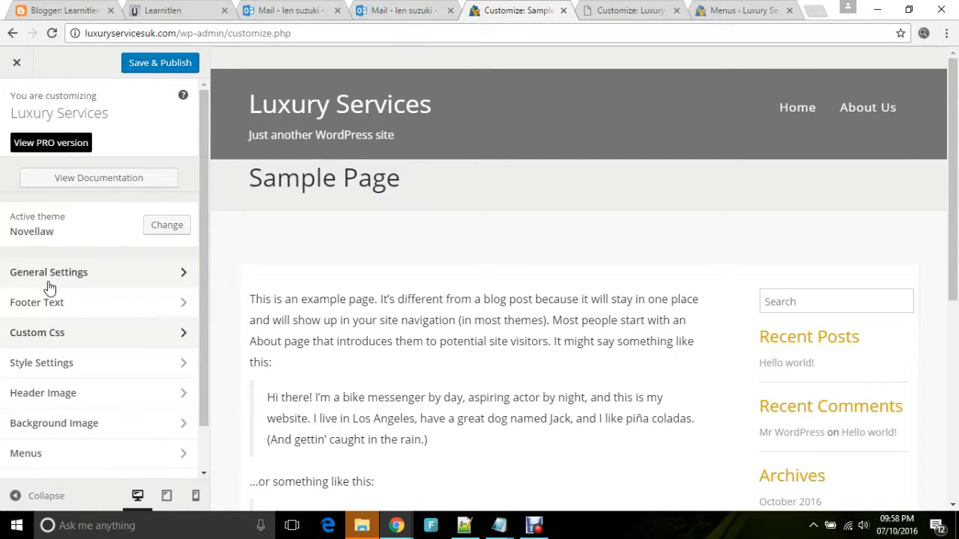
# Enter "mjbkb," as the Footer Copyright Text and check the footer in the page preview
pyautogui.click(57, 313)
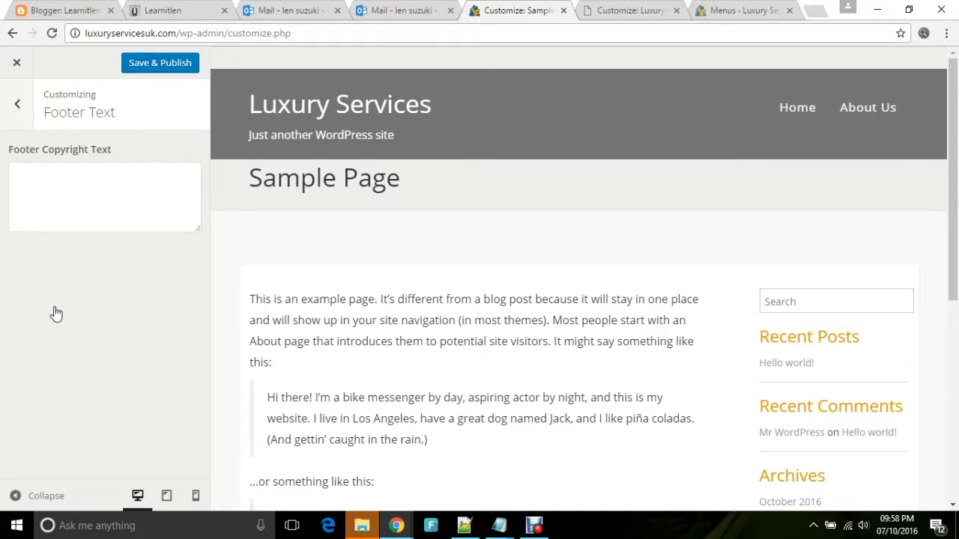
pyautogui.click(173, 228)
pyautogui.write('mjbkb')
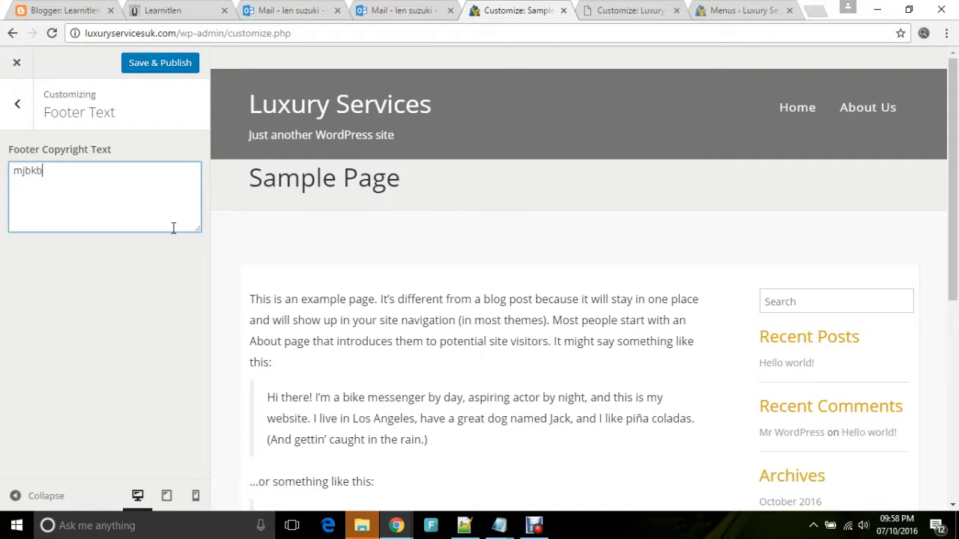
pyautogui.write(',')
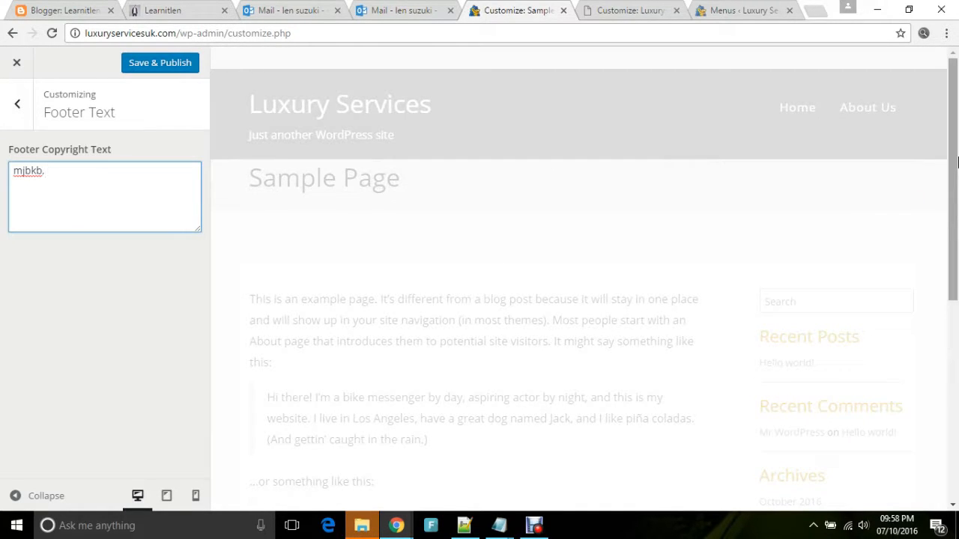
pyautogui.scroll(-8, 935, 360)
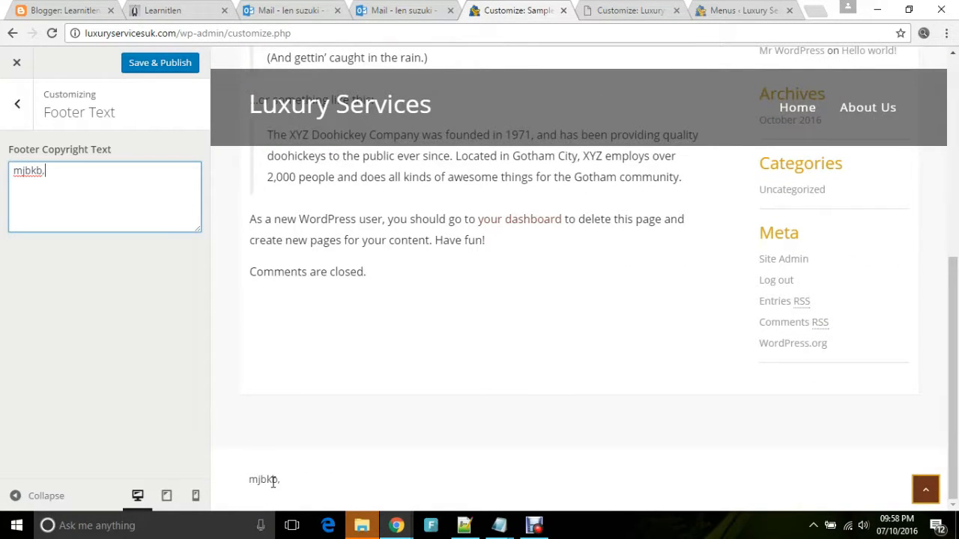
# Replace the Footer Copyright Text with "copyright" followed by the owner's name and return to the Customizer's section list
pyautogui.press('BackSpace')
pyautogui.press('BackSpace')
pyautogui.press('BackSpace')
pyautogui.press('BackSpace')
pyautogui.press('BackSpace')
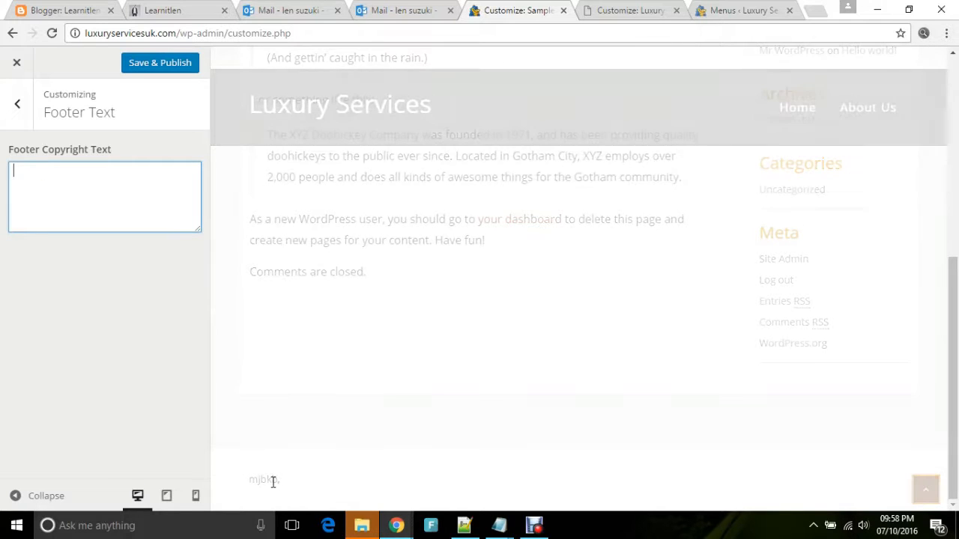
pyautogui.write('copyri')
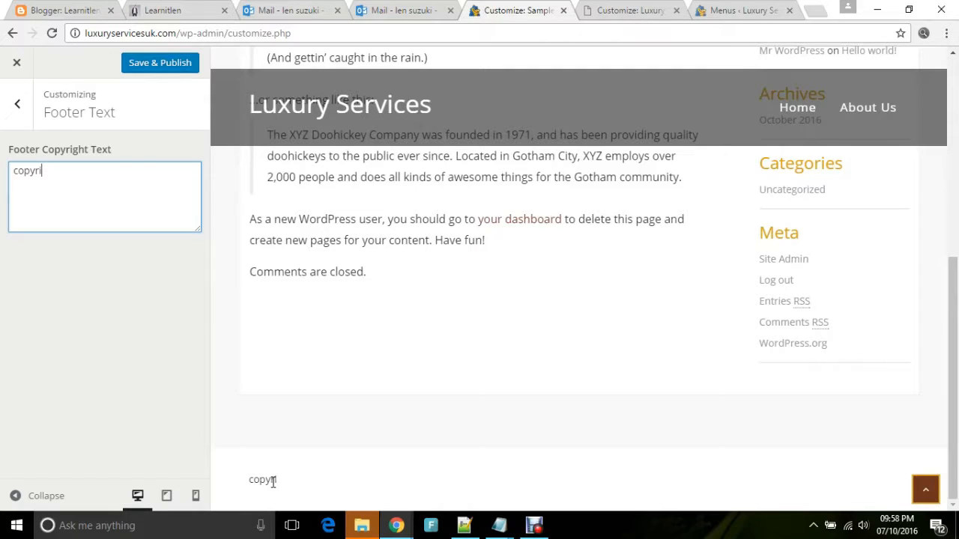
pyautogui.write('ght lenny')
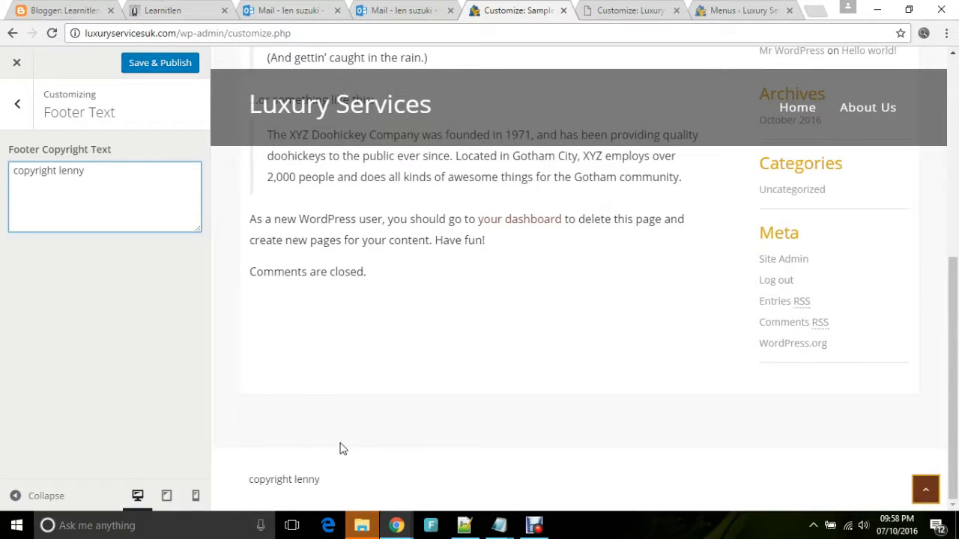
pyautogui.click(18, 105)
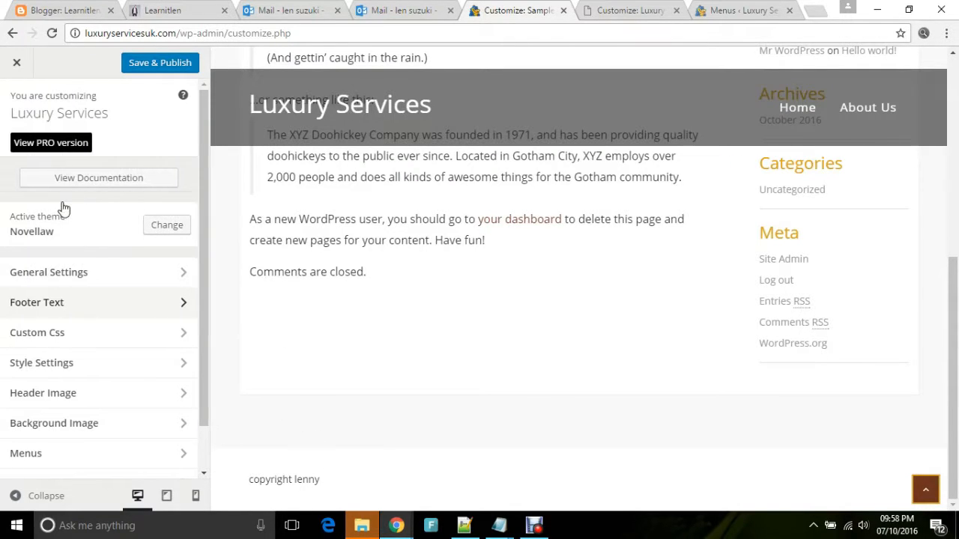
# Examine the General Settings for site title, tagline, logo and site icon, and look through the Learnitlen blog page
pyautogui.click(70, 276)
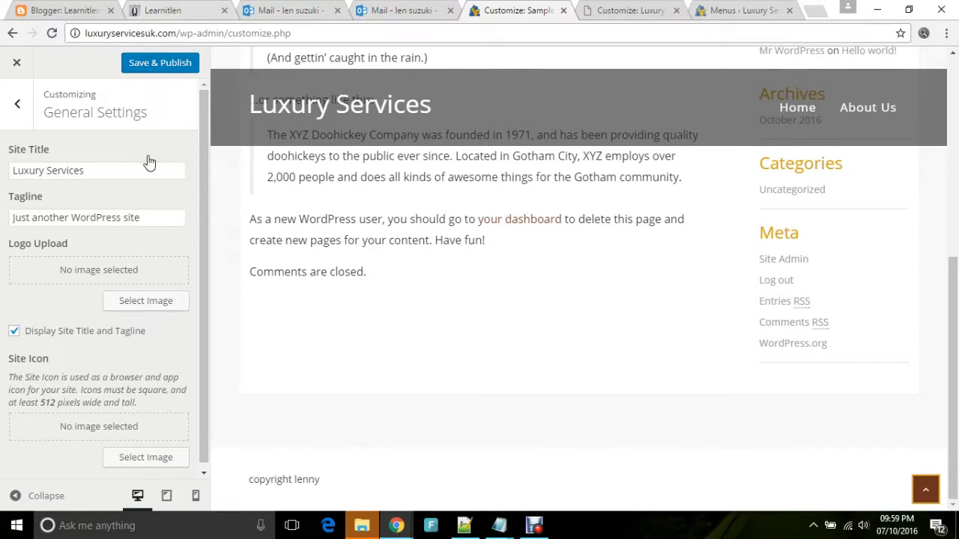
pyautogui.click(137, 9)
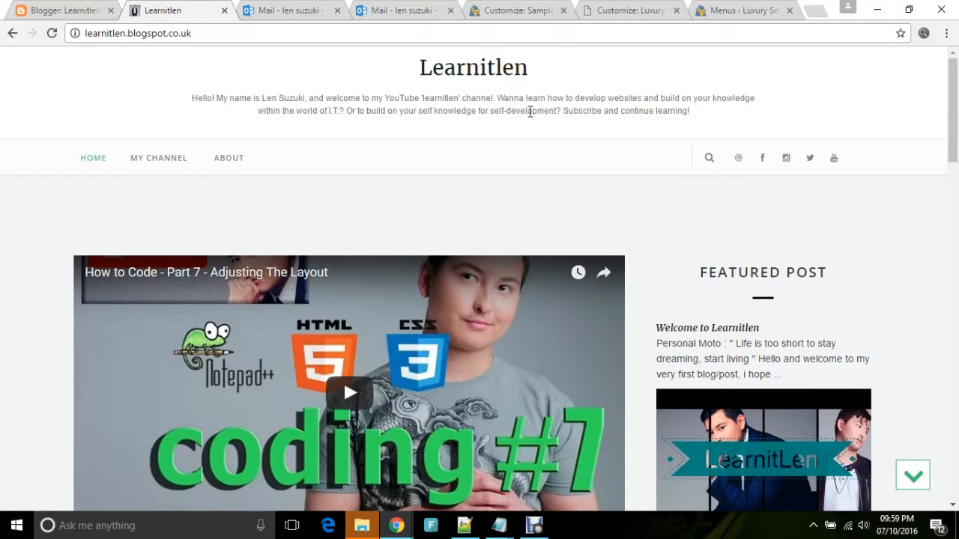
pyautogui.moveTo(952, 125); pyautogui.dragTo(938, 454)
pyautogui.click(736, 9)
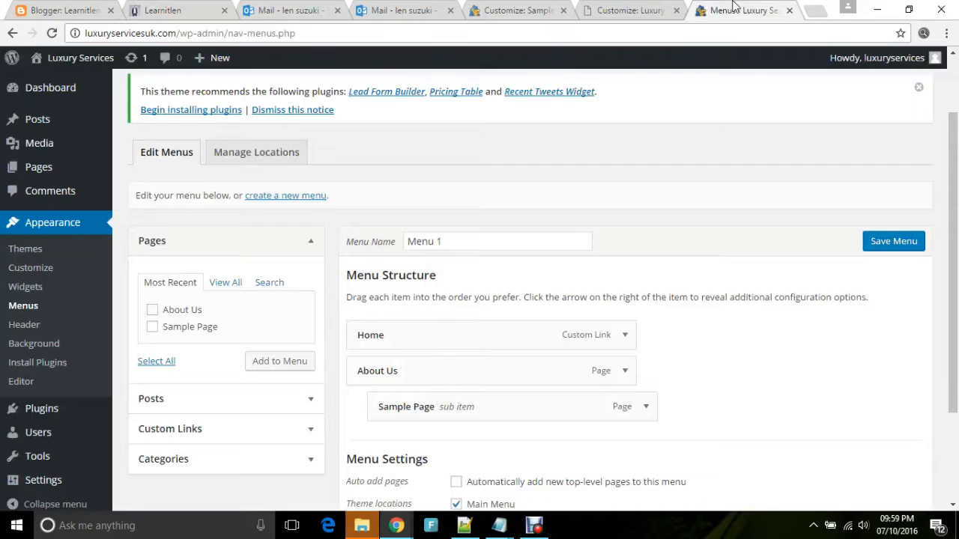
pyautogui.click(617, 9)
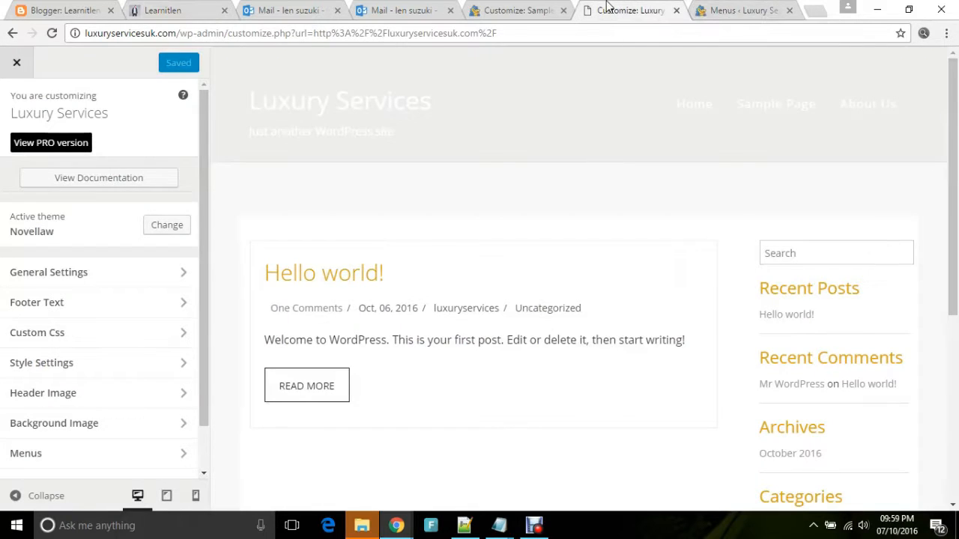
pyautogui.click(512, 9)
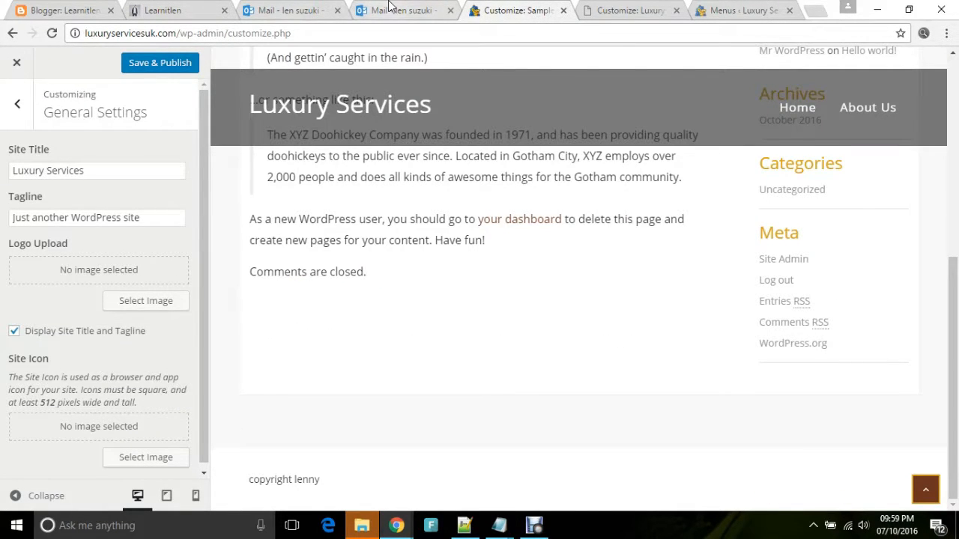
pyautogui.click(390, 7)
pyautogui.click(523, 9)
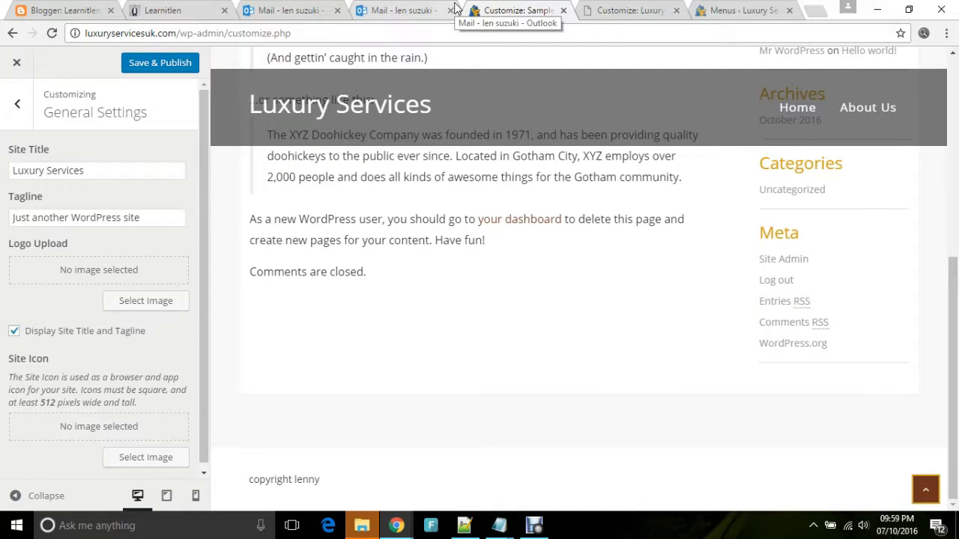
pyautogui.click(13, 127)
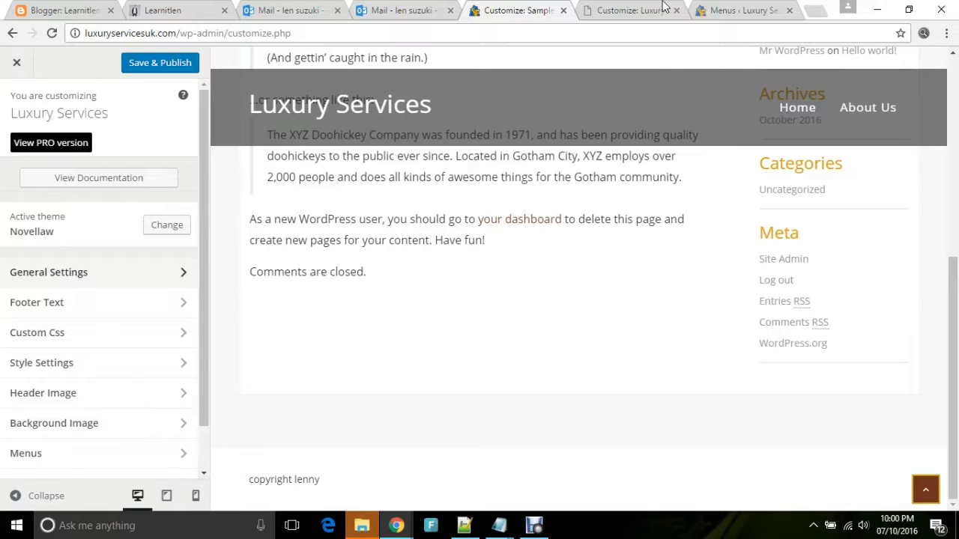
# From the Menus admin page, view the theme's Header Image settings and return to the menu editor
pyautogui.click(736, 10)
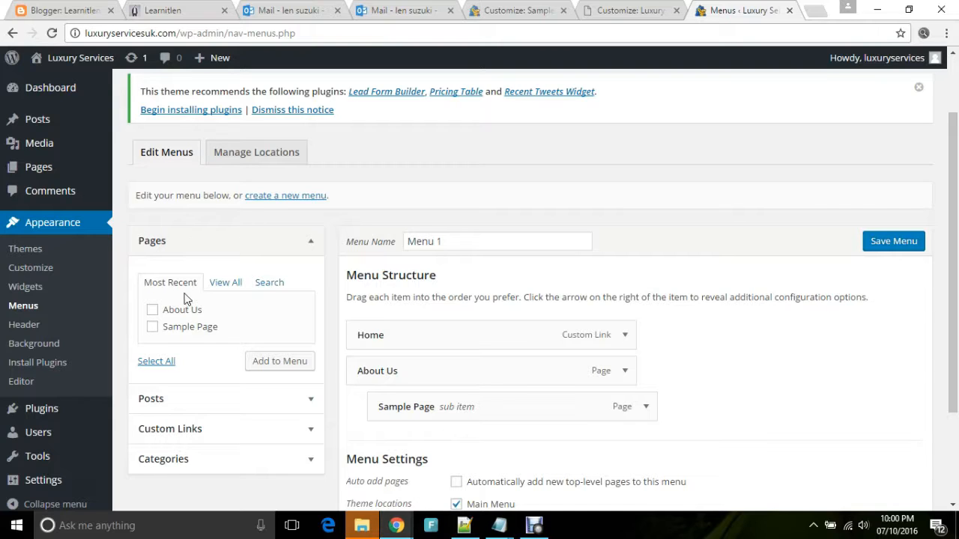
pyautogui.click(53, 331)
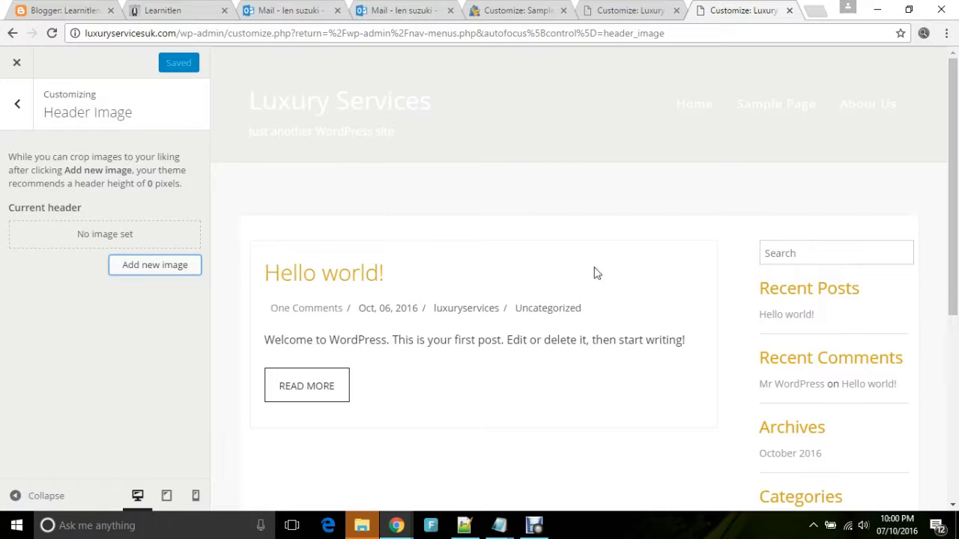
pyautogui.click(14, 35)
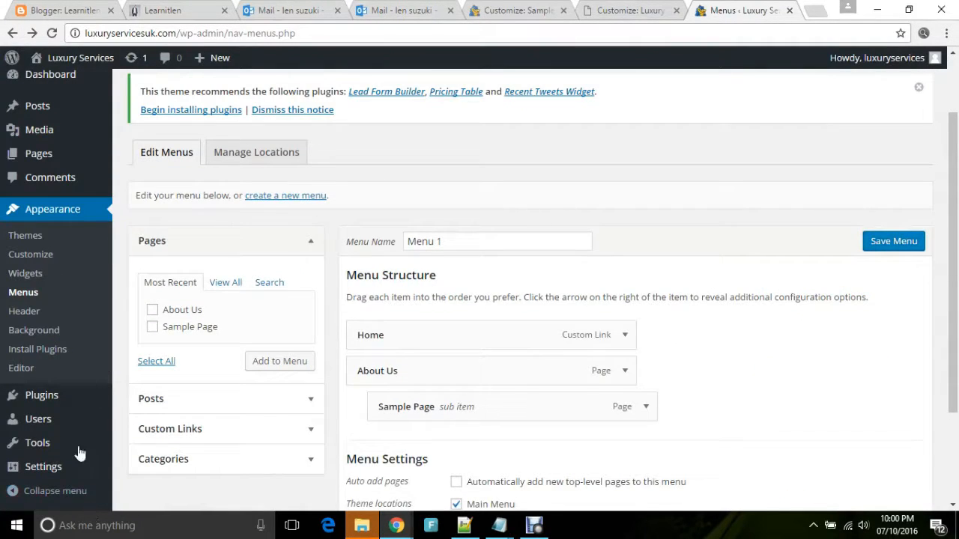
# Open the theme editor and look through Novellaw's Stylesheet (style.css) and the list of template files
pyautogui.click(29, 373)
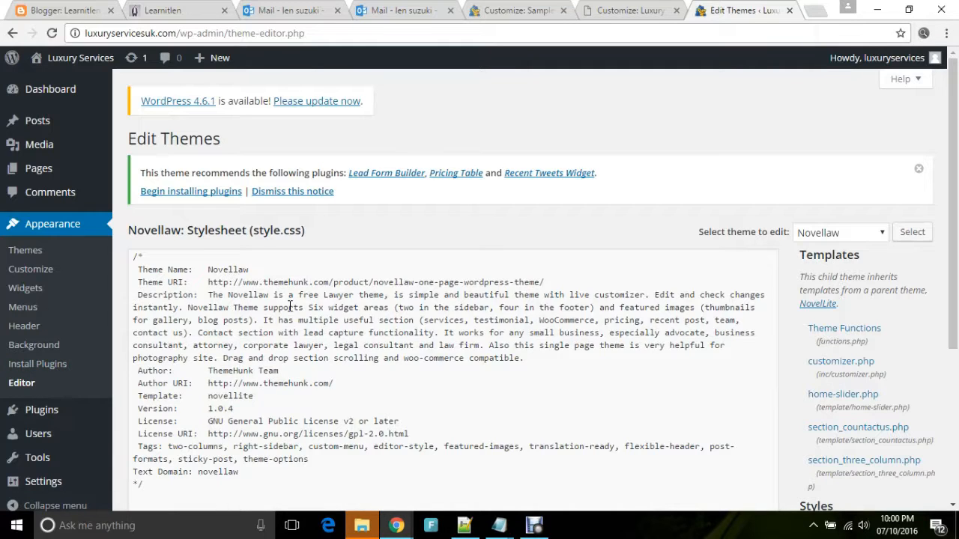
pyautogui.click(341, 294)
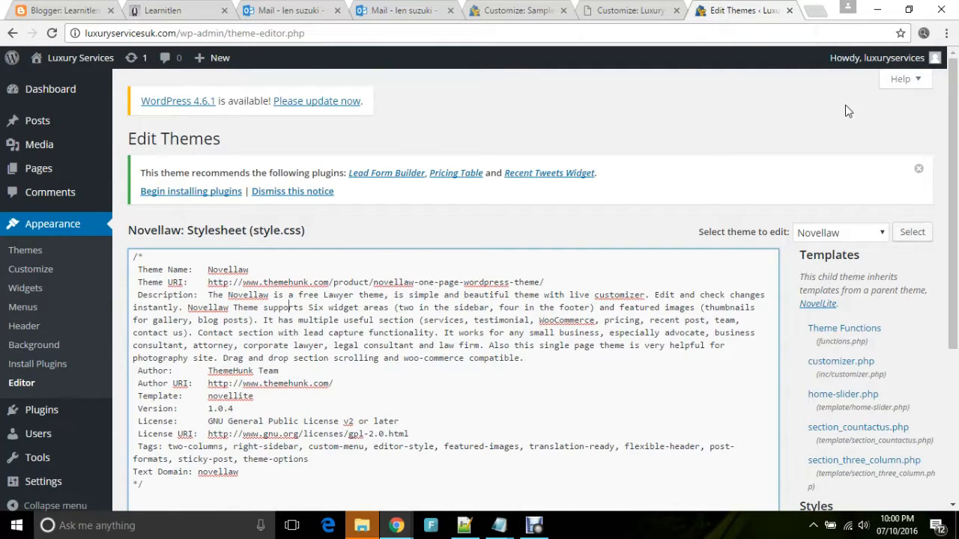
pyautogui.moveTo(956, 125); pyautogui.dragTo(909, 327)
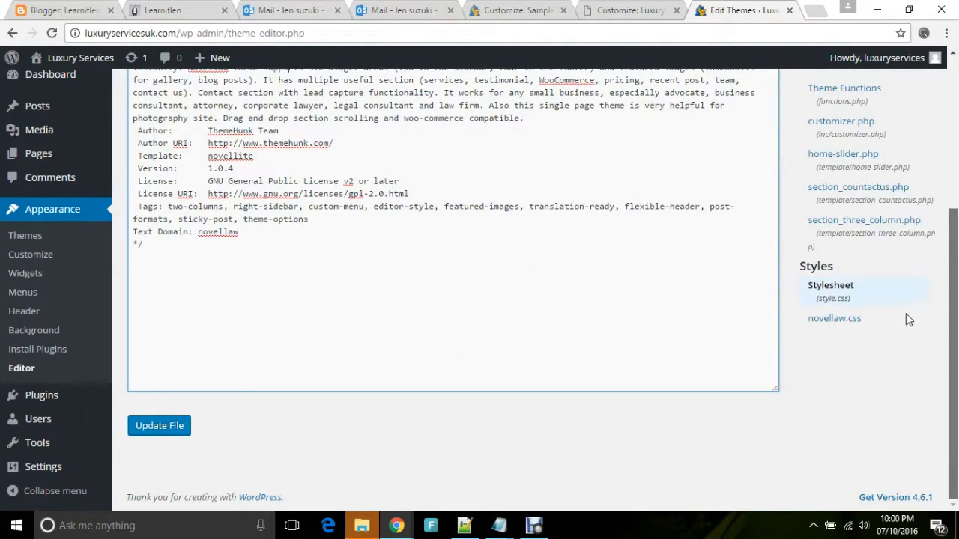
pyautogui.moveTo(955, 290); pyautogui.dragTo(958, 193)
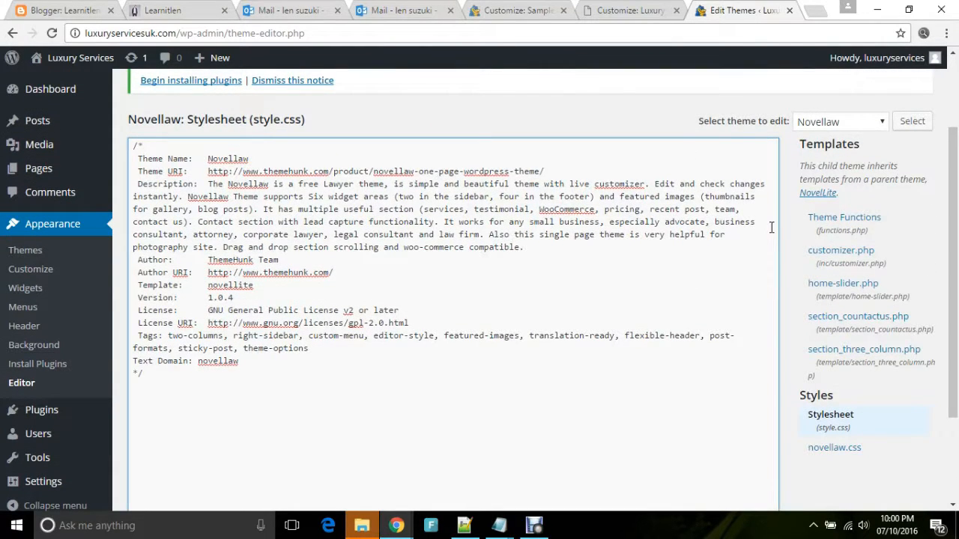
# Open Novellaw's customizer.php and home-slider.php in the theme editor and look through their code
pyautogui.click(858, 253)
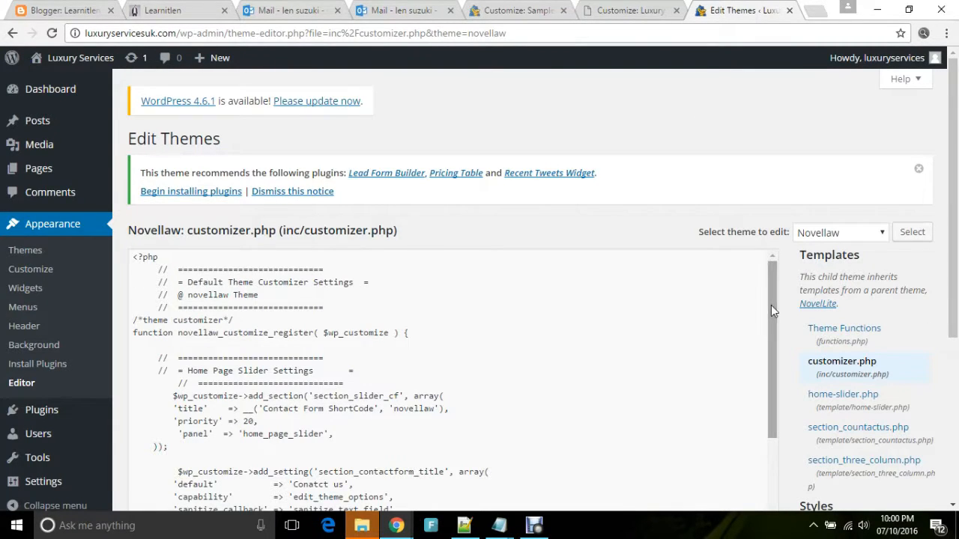
pyautogui.moveTo(771, 305); pyautogui.dragTo(754, 480)
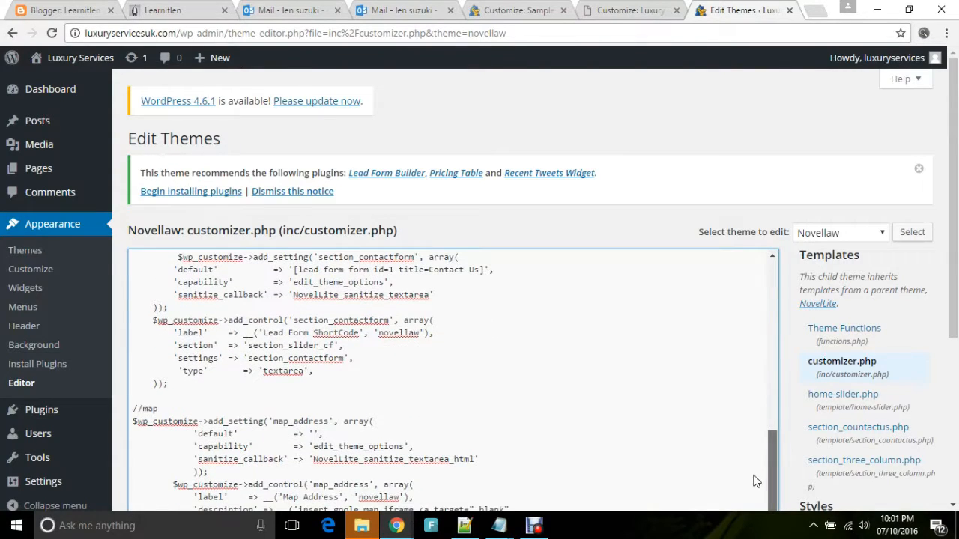
pyautogui.click(866, 403)
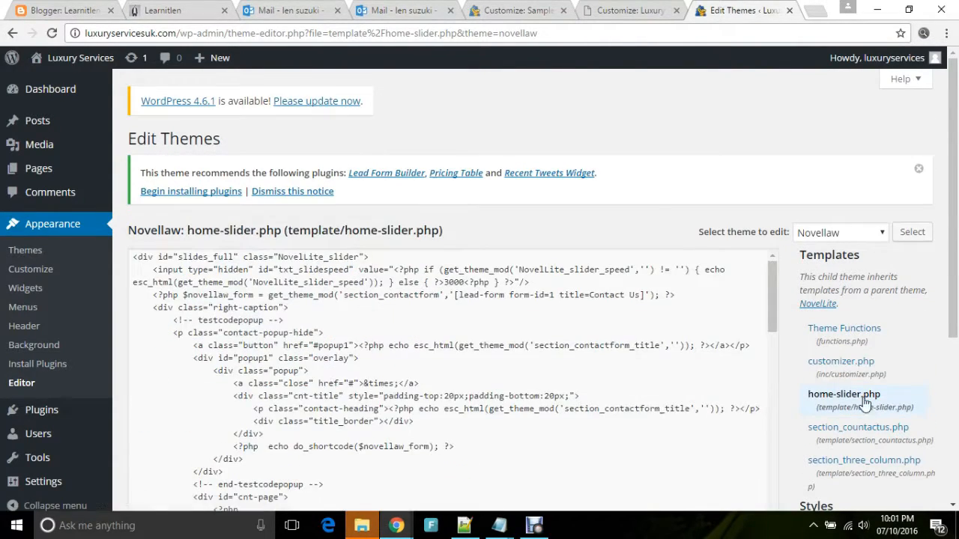
pyautogui.scroll(-3, 940, 334)
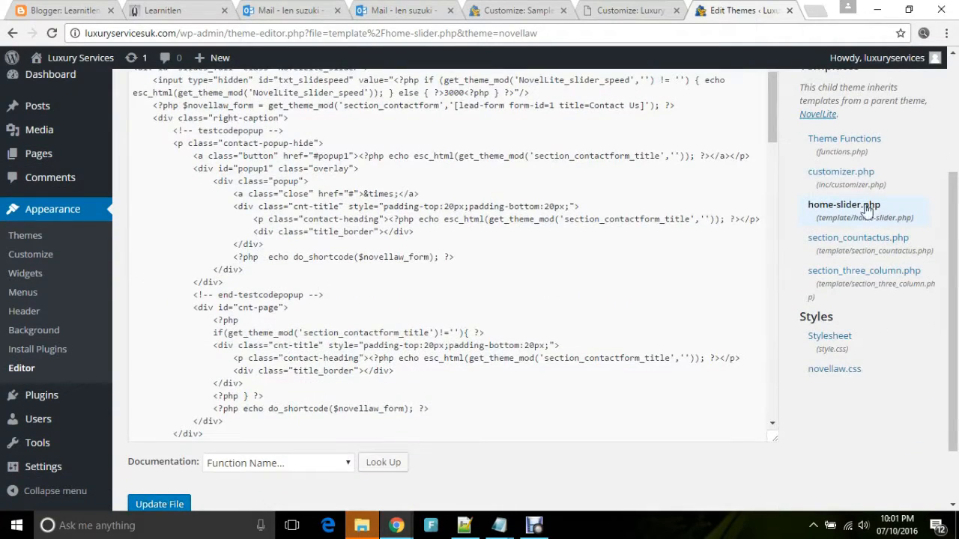
pyautogui.moveTo(772, 123); pyautogui.dragTo(755, 315)
pyautogui.moveTo(753, 365); pyautogui.dragTo(740, 416)
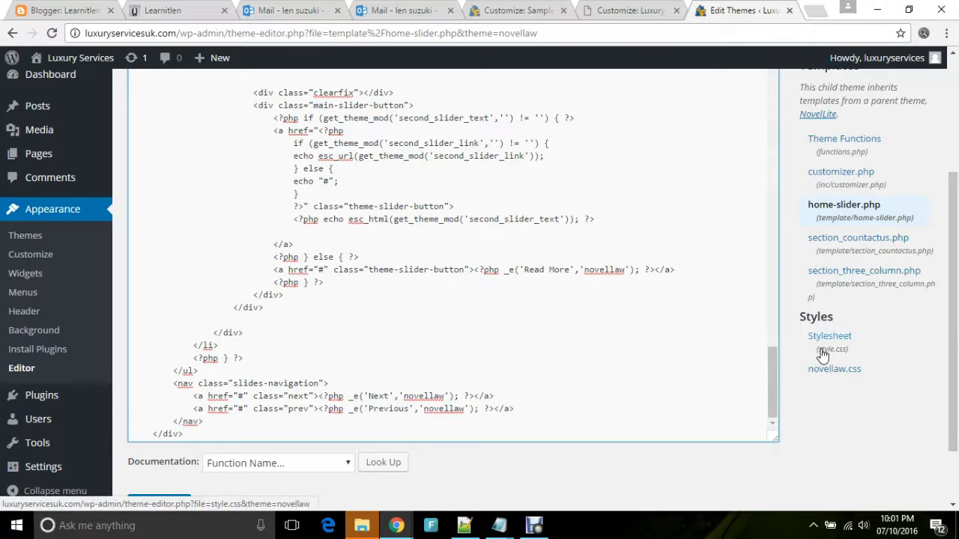
pyautogui.moveTo(952, 294); pyautogui.dragTo(950, 261)
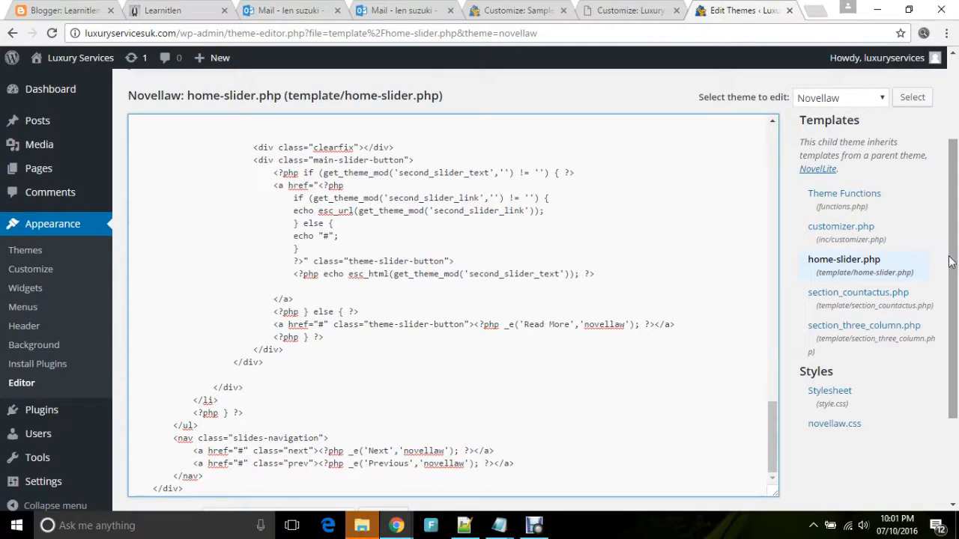
# Open Novellaw's Theme Functions (functions.php), check which themes can be selected for editing, and examine the code and file list
pyautogui.click(844, 194)
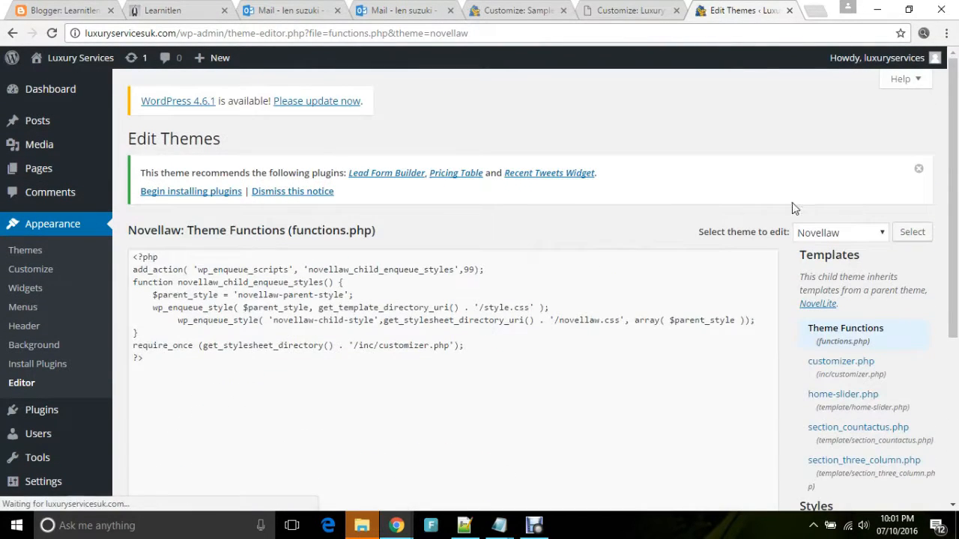
pyautogui.click(844, 239)
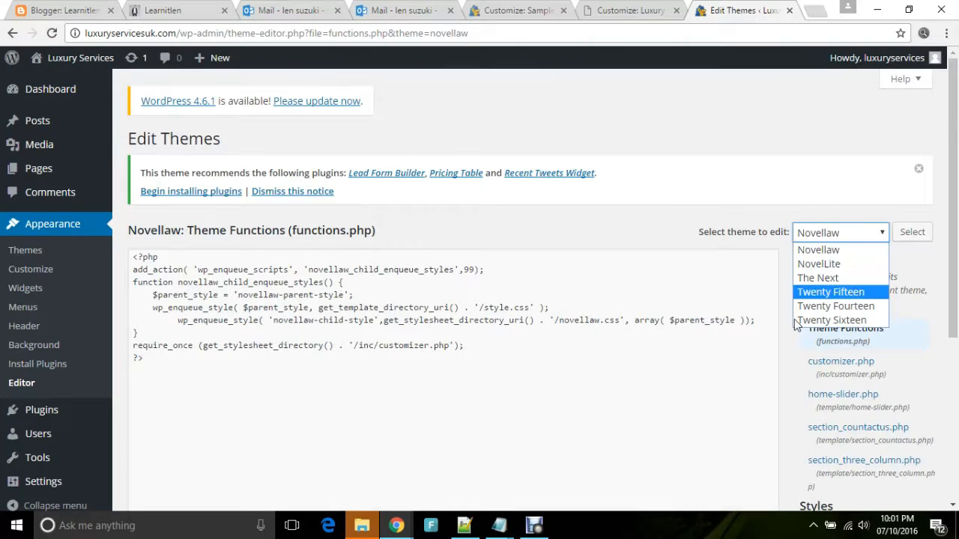
pyautogui.click(728, 353)
pyautogui.moveTo(958, 152); pyautogui.dragTo(926, 269)
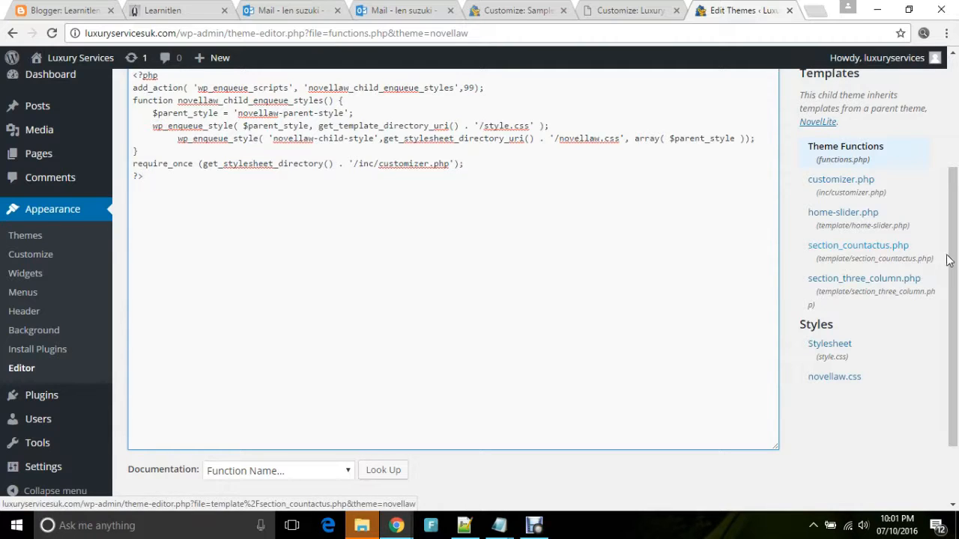
# Open the theme's Install Required Plugins page and filter the list to the To Install plugins
pyautogui.moveTo(952, 261); pyautogui.dragTo(957, 171)
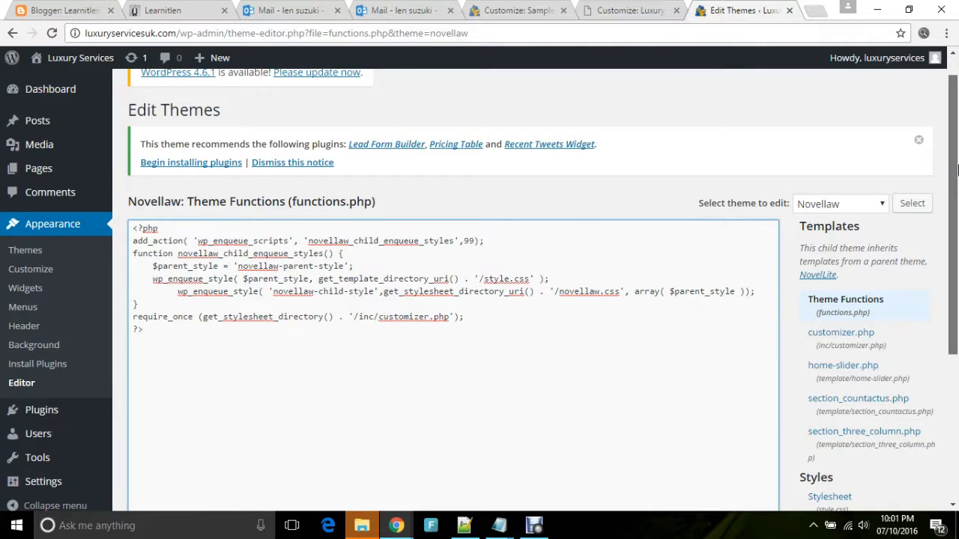
pyautogui.scroll(-1, 194, 295)
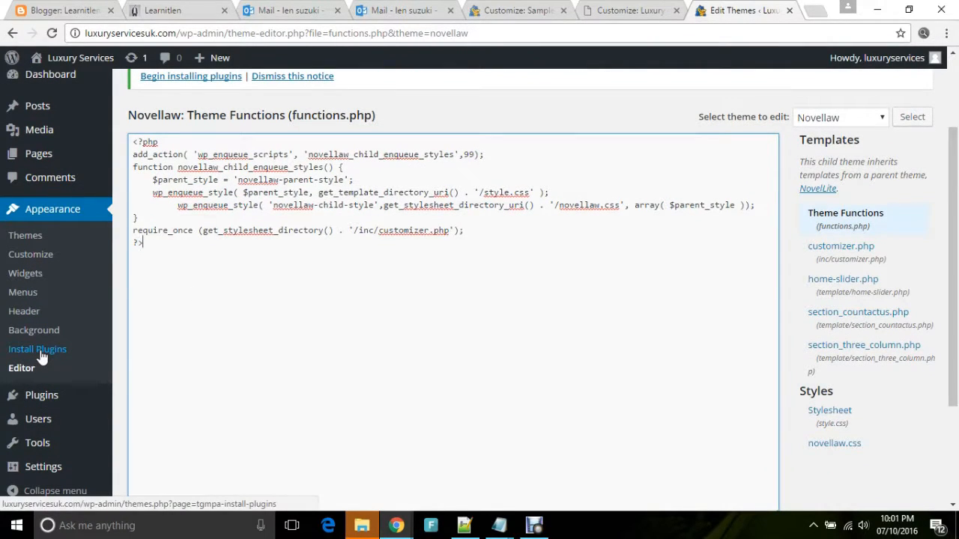
pyautogui.click(41, 352)
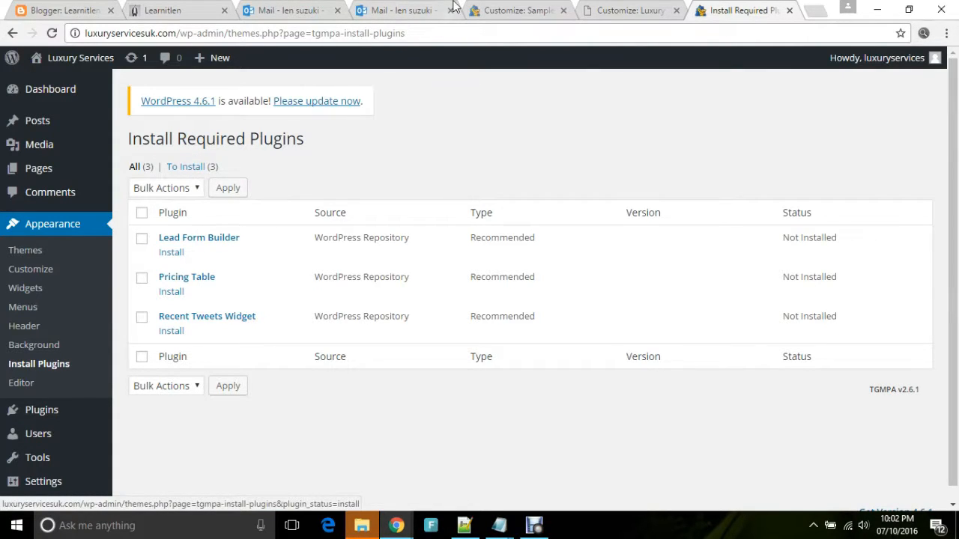
pyautogui.click(629, 9)
pyautogui.click(723, 7)
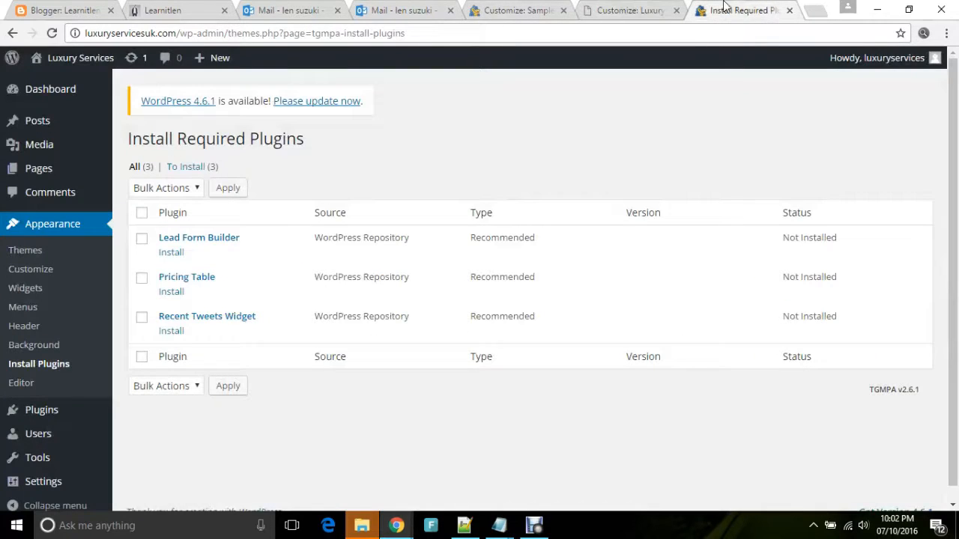
pyautogui.click(193, 165)
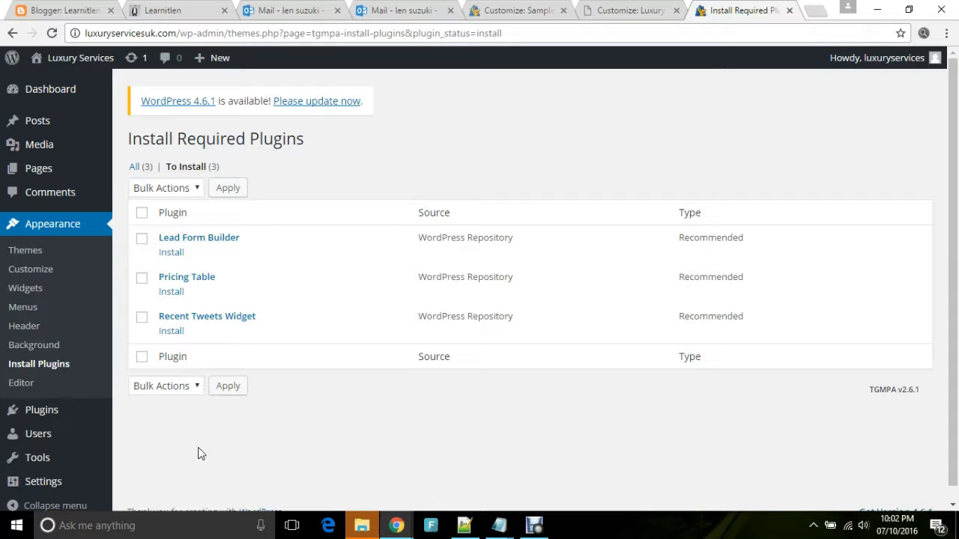
# View the HTML5/CSS3 page of the Learnitlen blog and switch to the Luxury Services customizer preview
pyautogui.click(161, 6)
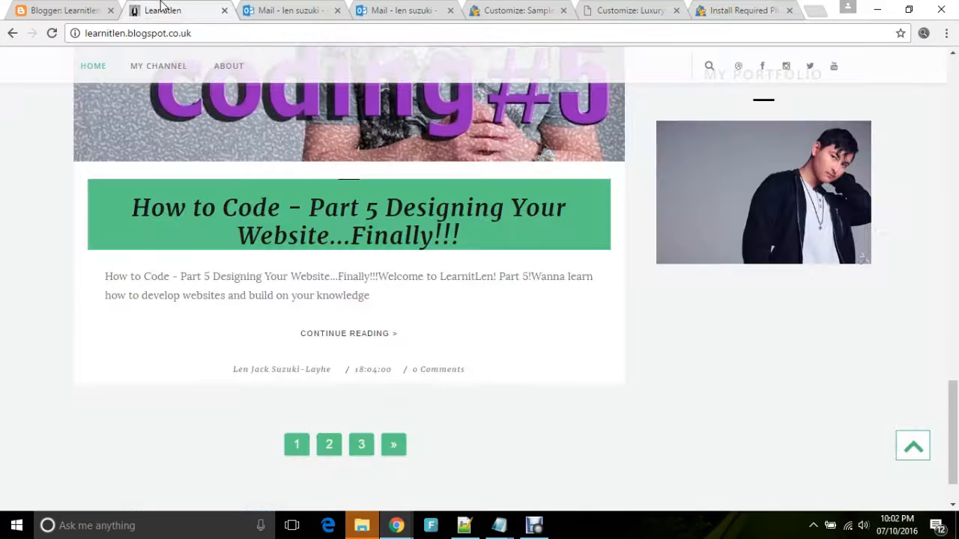
pyautogui.moveTo(957, 444); pyautogui.dragTo(955, 90)
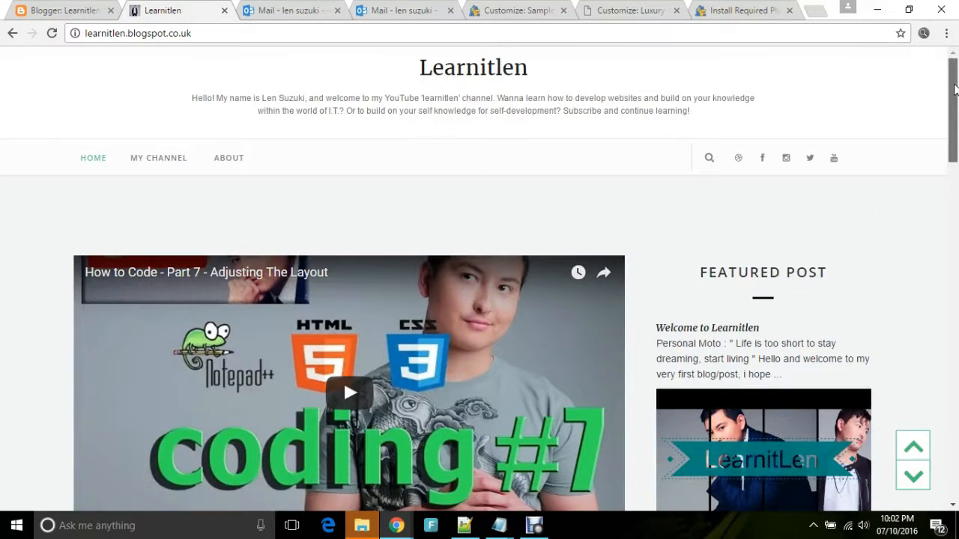
pyautogui.moveTo(168, 169)
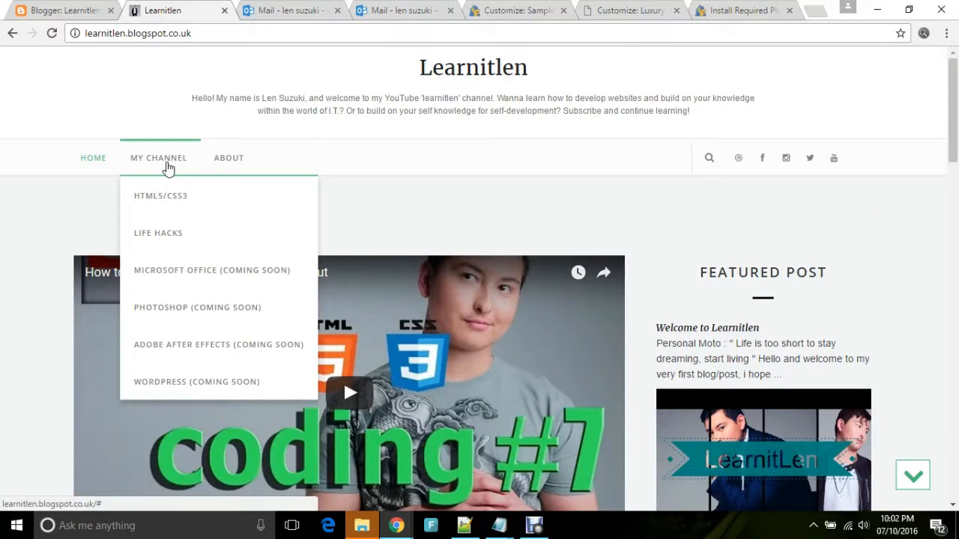
pyautogui.click(171, 190)
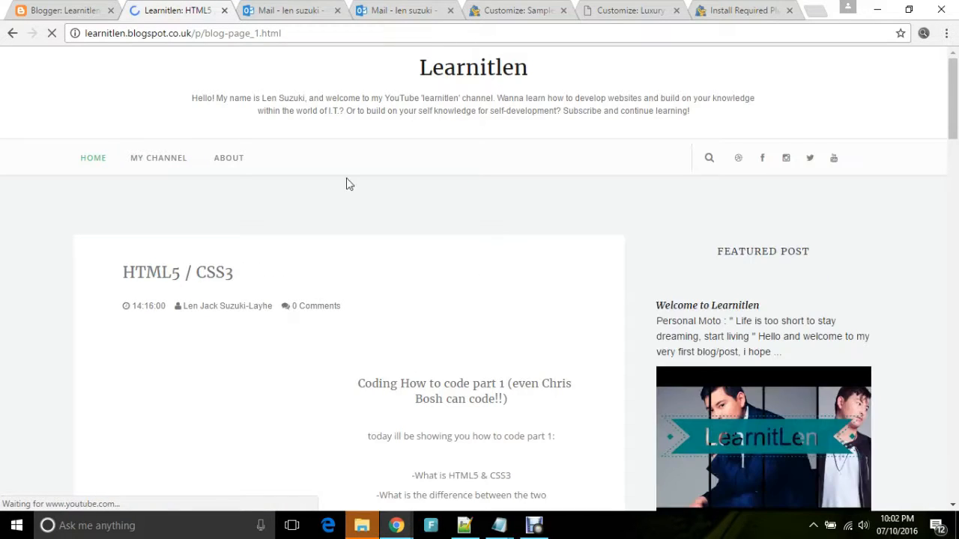
pyautogui.click(630, 9)
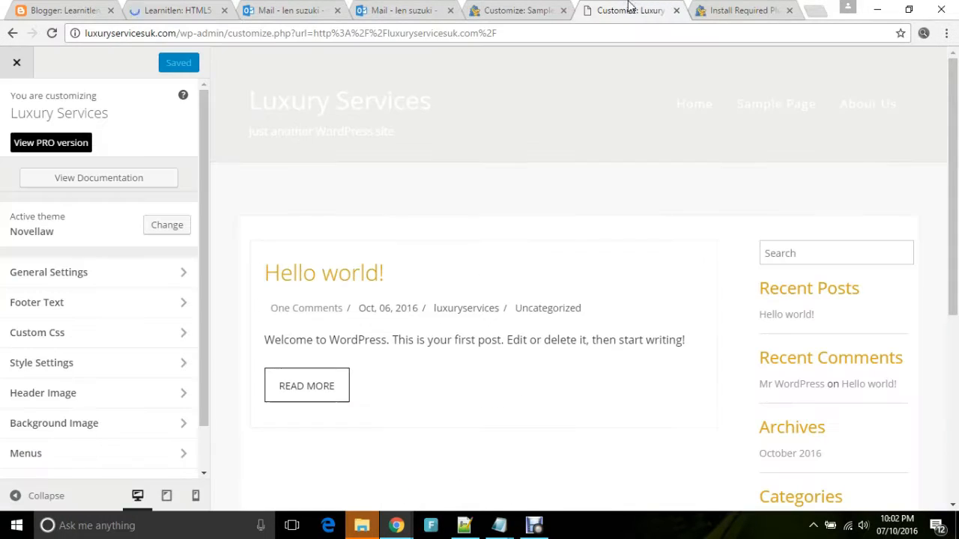
# Return to Install Required Plugins, check the available bulk actions, and list all recommended plugins
pyautogui.click(728, 9)
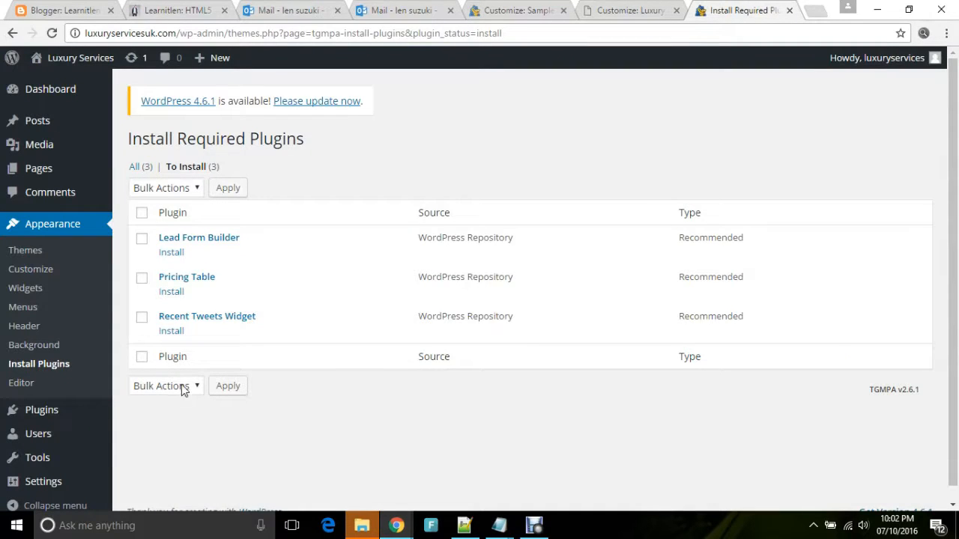
pyautogui.click(186, 186)
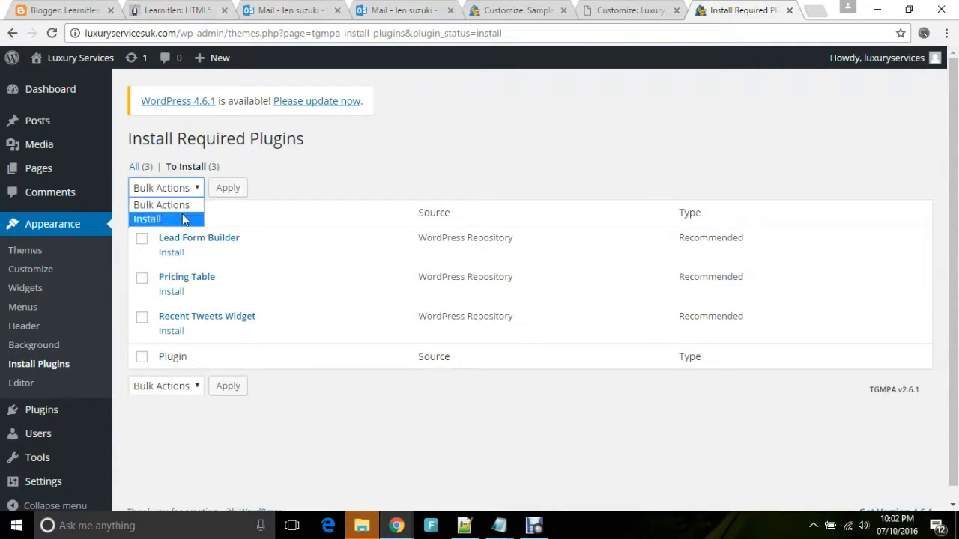
pyautogui.click(144, 171)
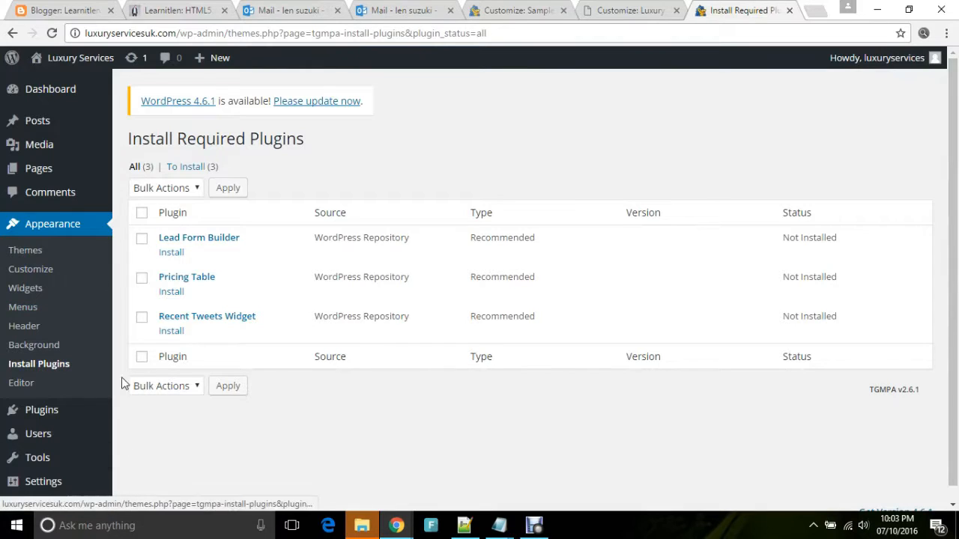
# Open the installed plugins list, go to Add Plugins, and browse the Featured and Popular plugins
pyautogui.moveTo(87, 408)
pyautogui.click(135, 412)
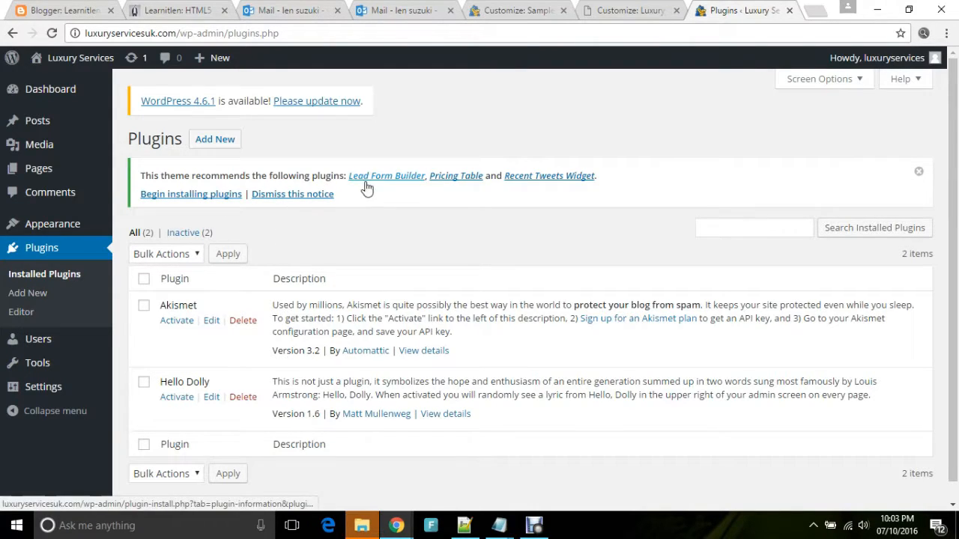
pyautogui.click(215, 139)
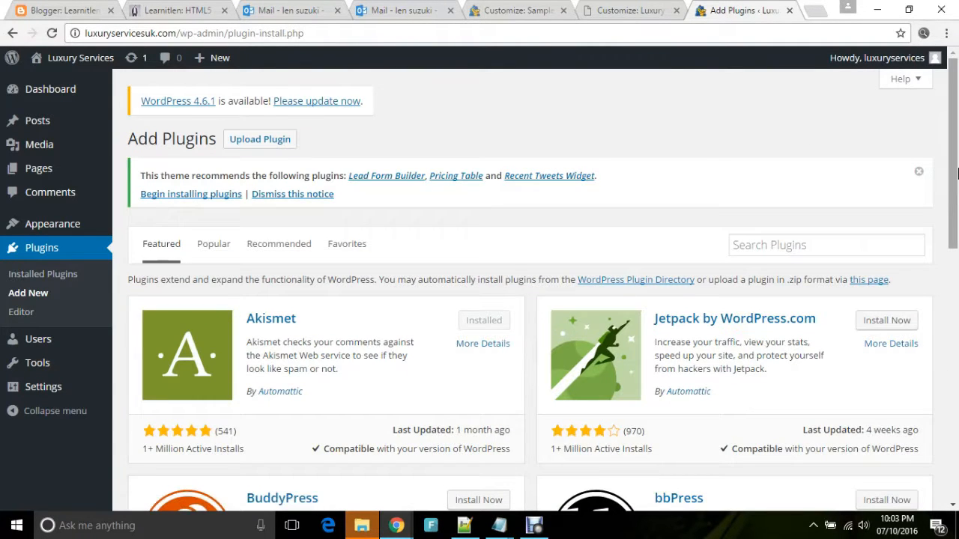
pyautogui.moveTo(956, 154); pyautogui.dragTo(957, 90)
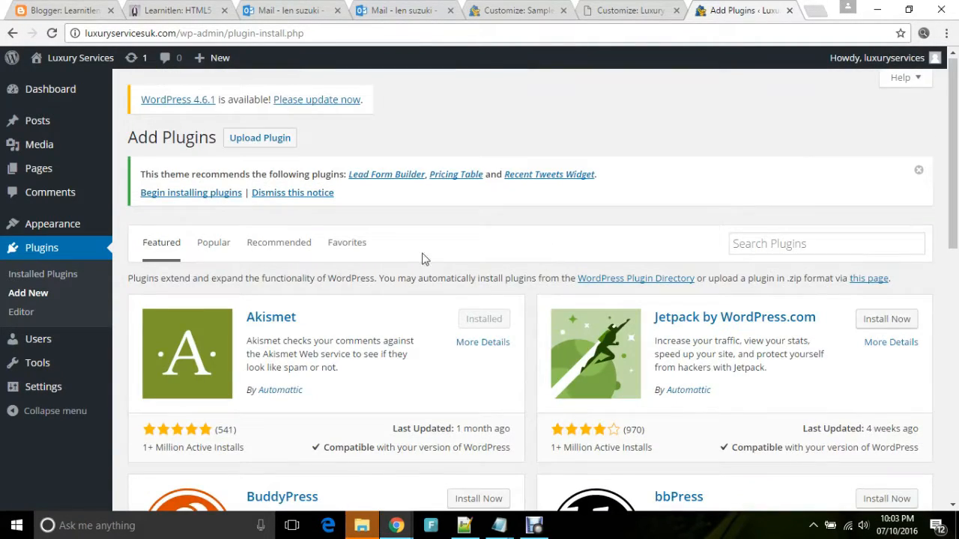
pyautogui.click(216, 259)
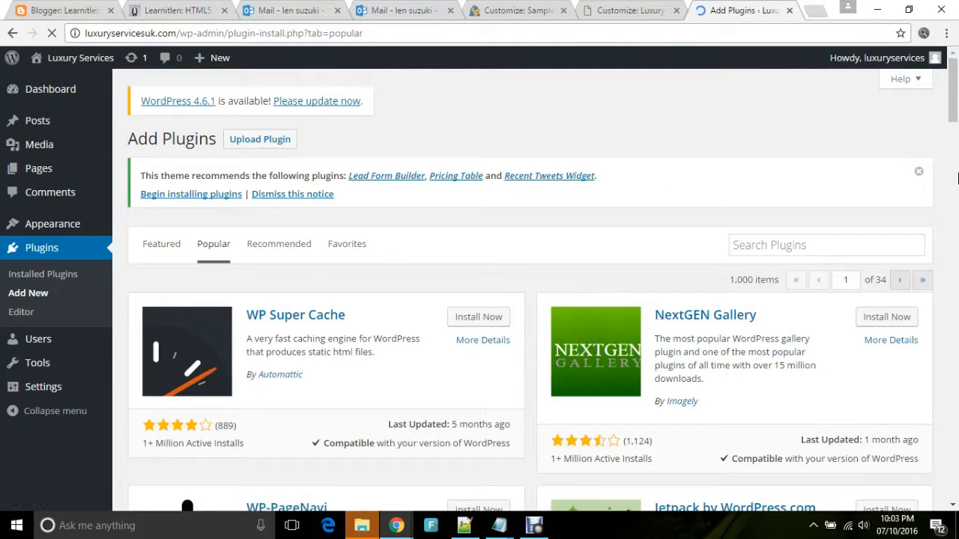
pyautogui.moveTo(953, 89); pyautogui.dragTo(953, 114)
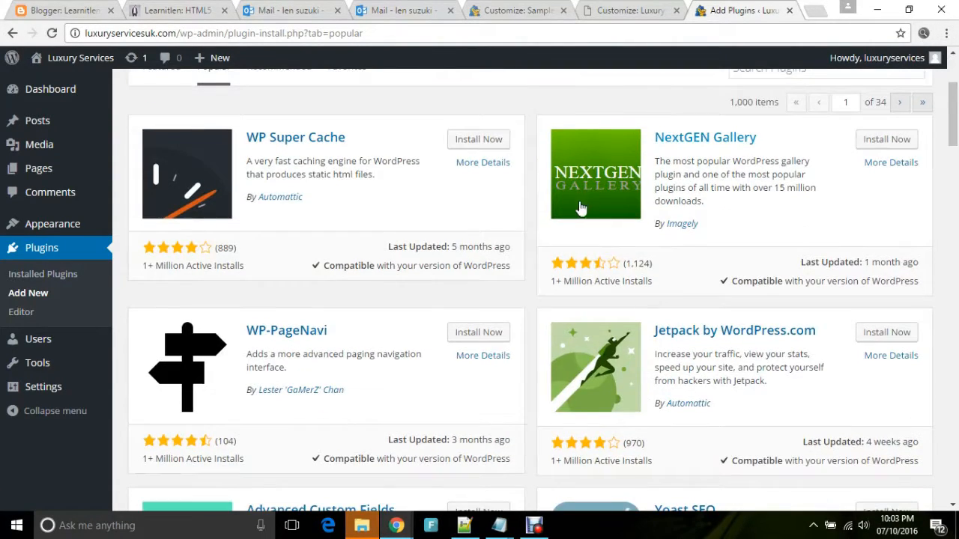
# View the NextGEN Gallery plugin's screenshots, then install and activate it, skipping usage data collection
pyautogui.click(684, 151)
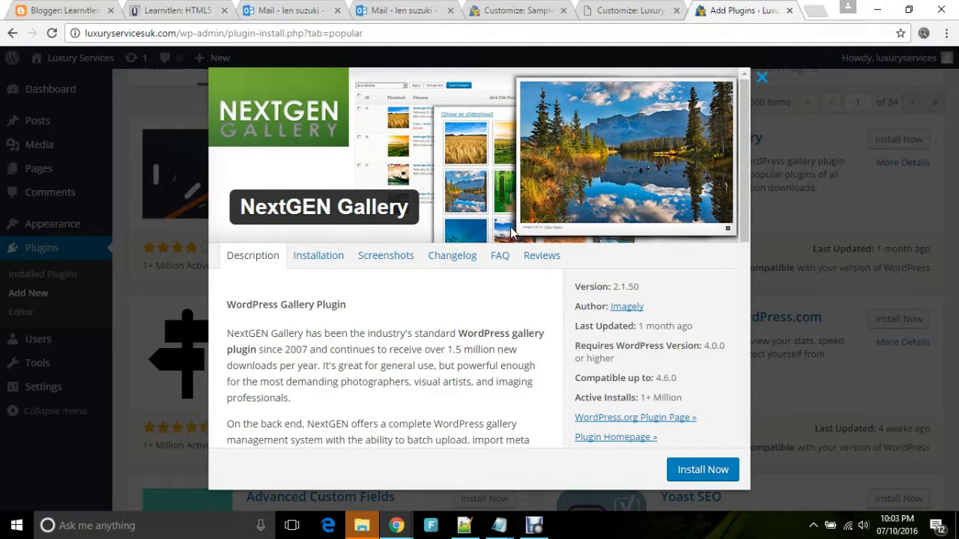
pyautogui.click(376, 261)
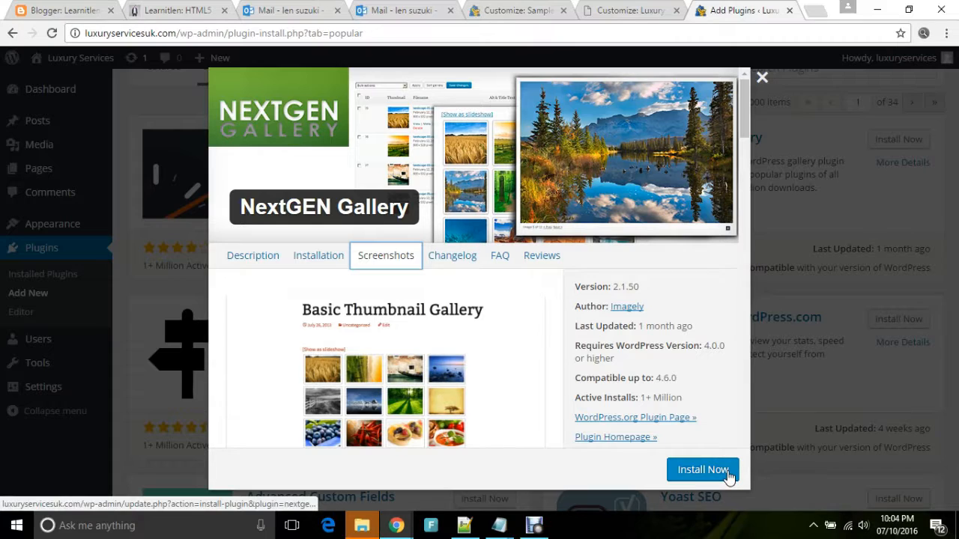
pyautogui.click(703, 470)
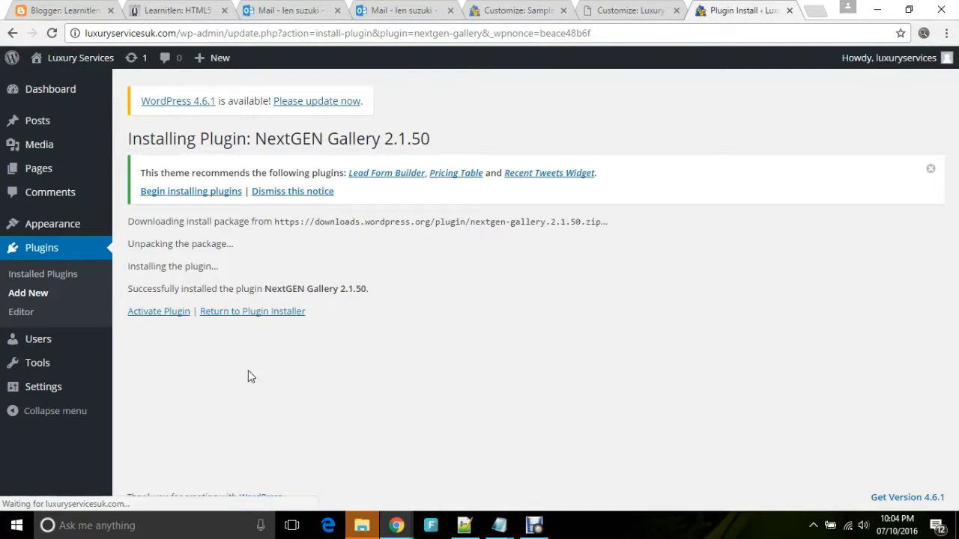
pyautogui.click(159, 312)
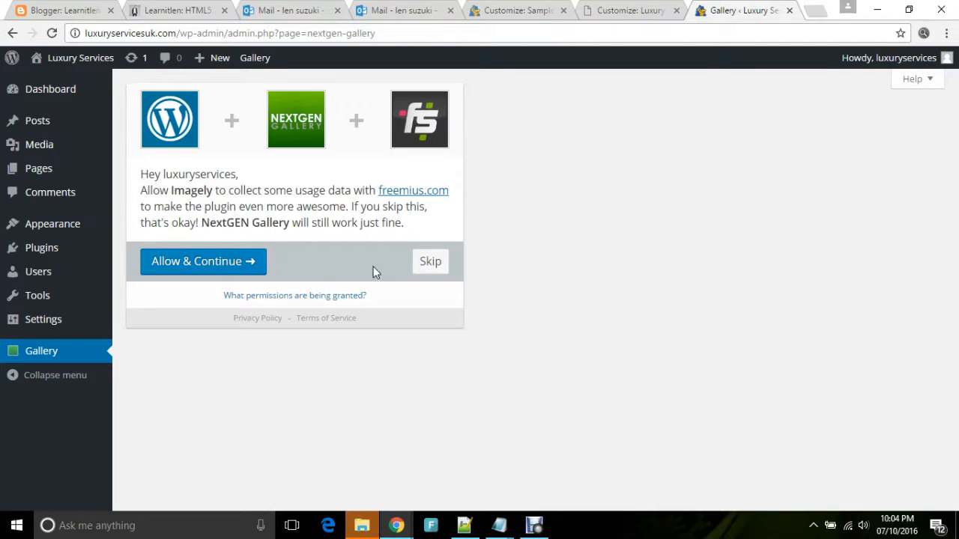
pyautogui.click(438, 268)
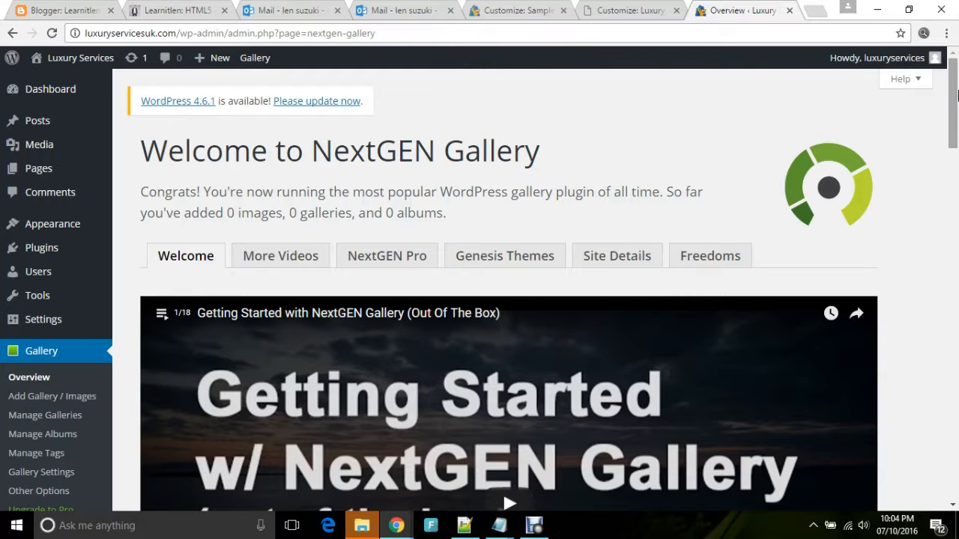
# Look through the NextGEN Gallery overview page and open the Upload Images section of Add Gallery / Images
pyautogui.moveTo(957, 94); pyautogui.dragTo(957, 107)
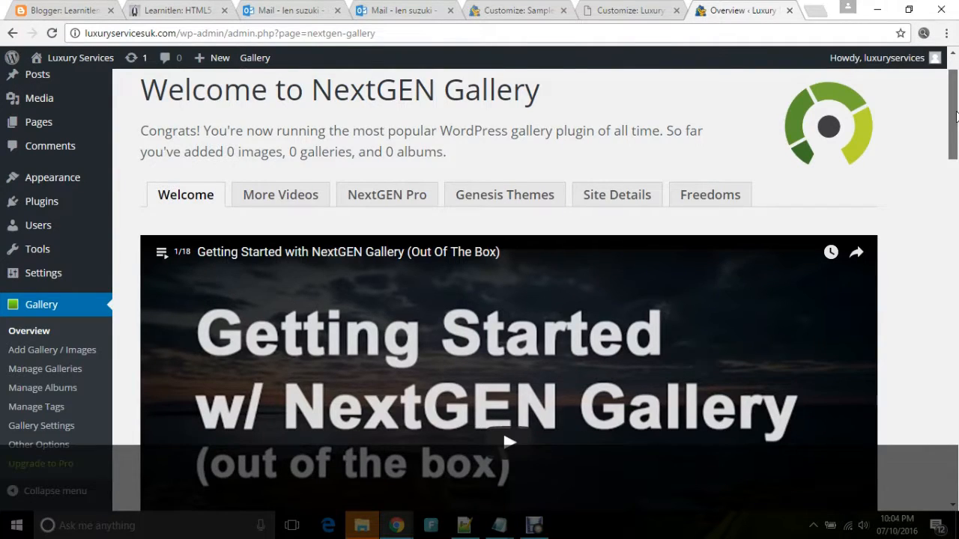
pyautogui.moveTo(957, 114); pyautogui.dragTo(953, 163)
pyautogui.moveTo(86, 124)
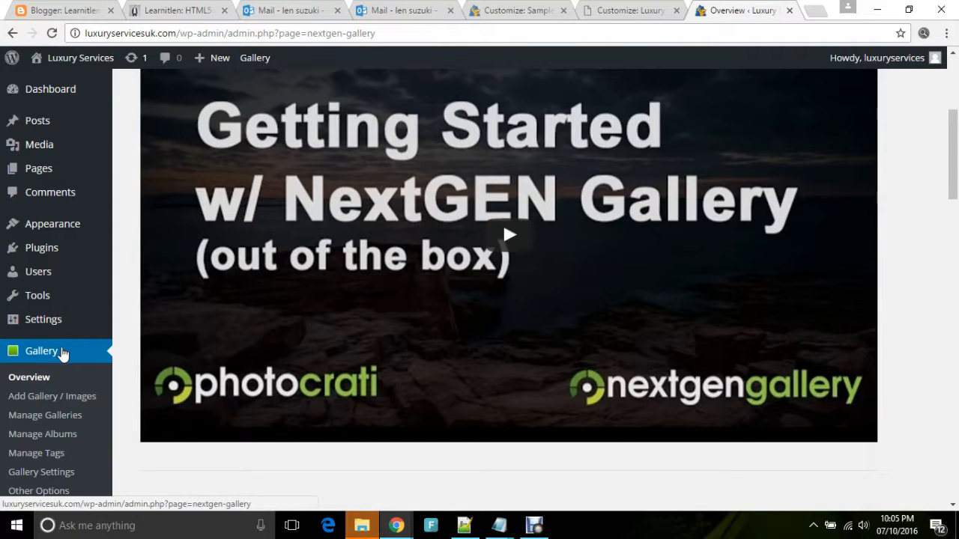
pyautogui.click(60, 396)
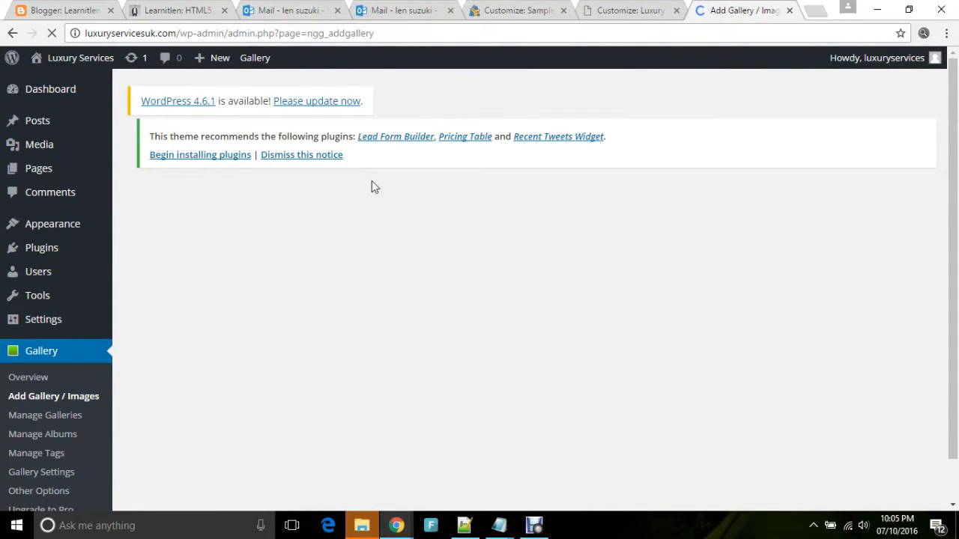
pyautogui.moveTo(344, 150); pyautogui.dragTo(353, 223)
pyautogui.click(349, 225)
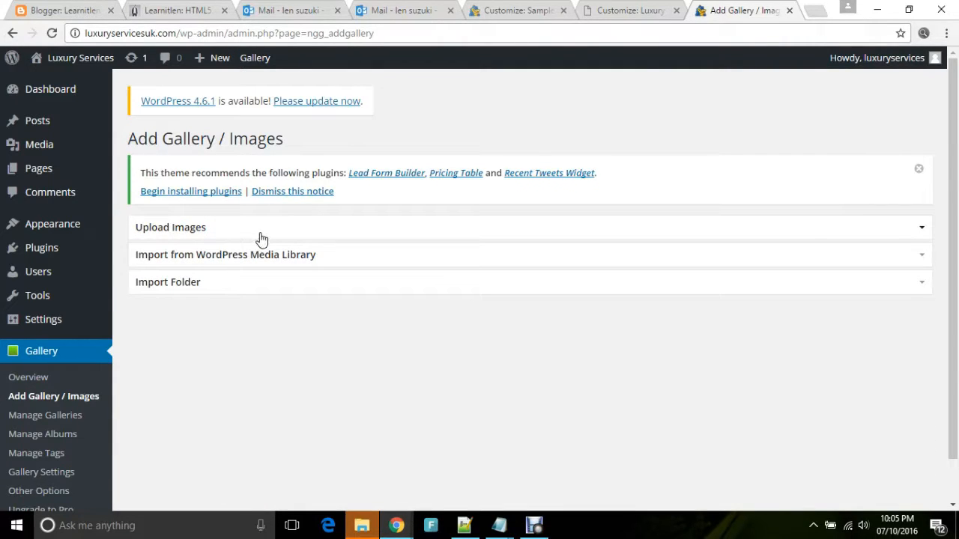
pyautogui.click(258, 239)
# Choose to create a new gallery, enter kbkh as its name, and clear the name field
pyautogui.click(246, 259)
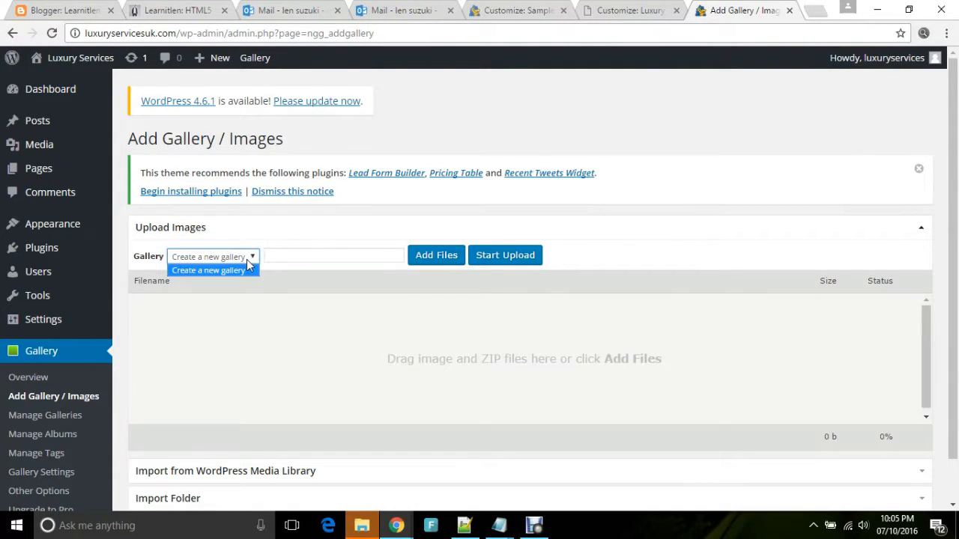
pyautogui.click(252, 273)
pyautogui.click(316, 257)
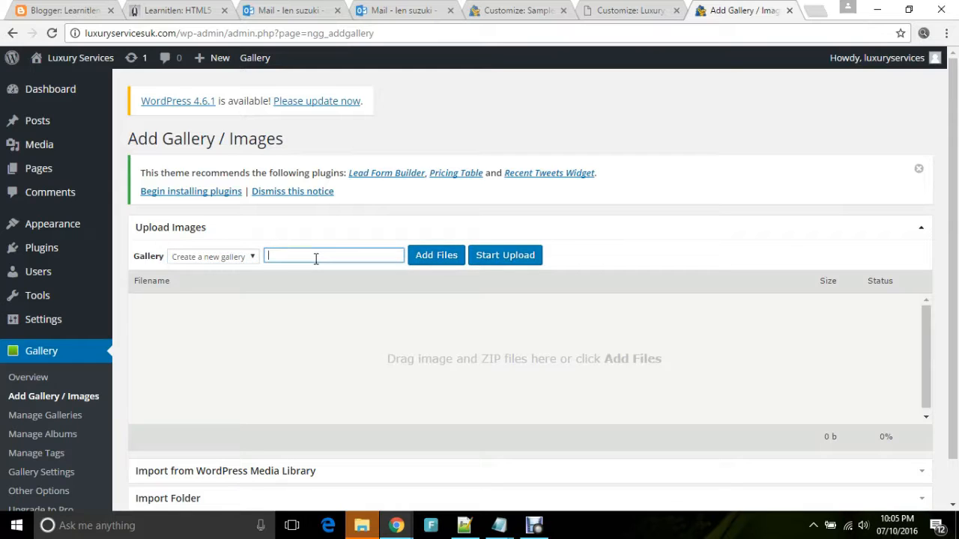
pyautogui.write('kbkh')
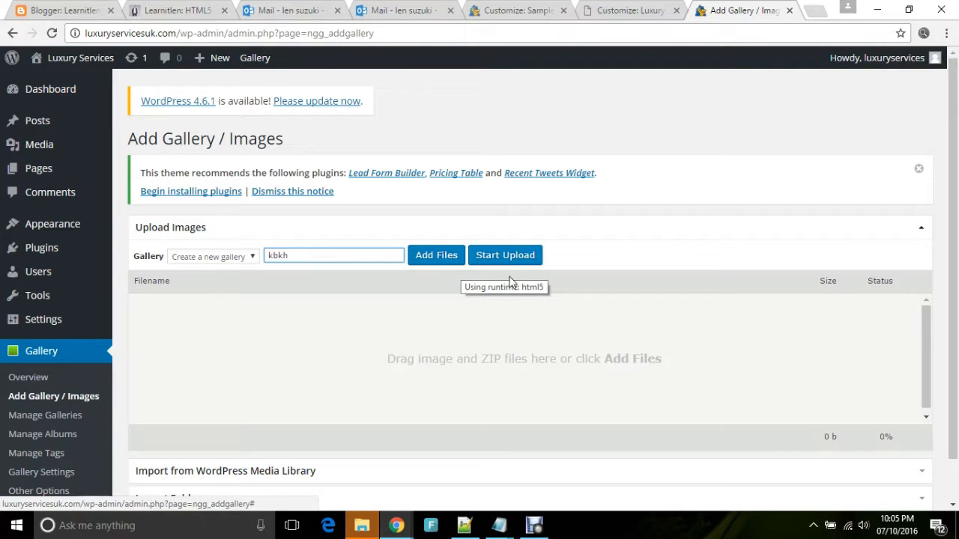
pyautogui.press('BackSpace')
pyautogui.press('BackSpace')
pyautogui.press('BackSpace')
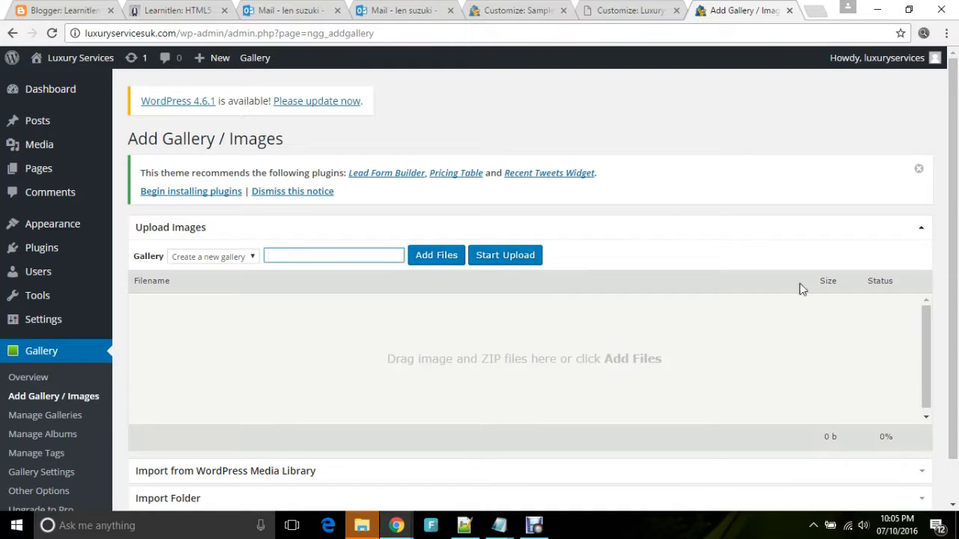
# Open the Manage Galleries page and examine its available bulk actions without applying any
pyautogui.scroll(-1, 455, 183)
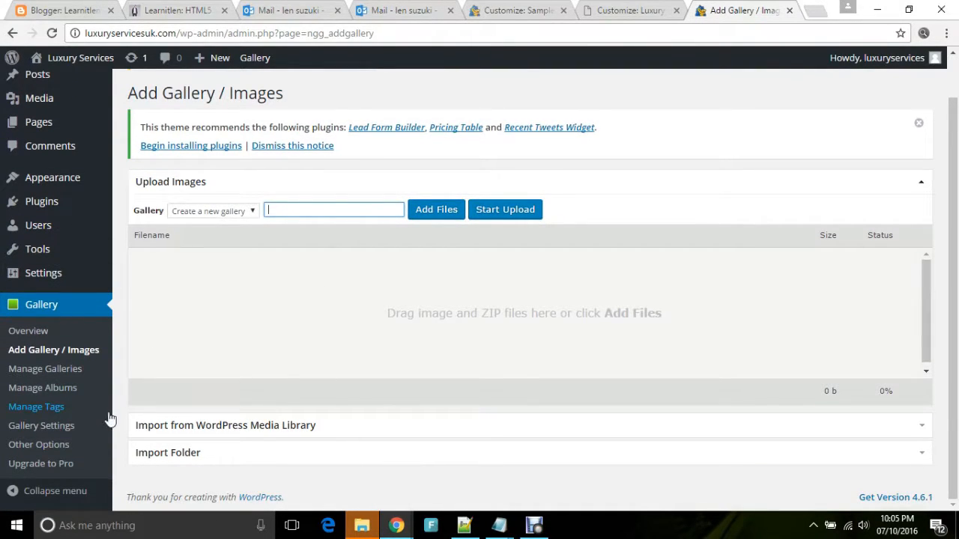
pyautogui.click(76, 375)
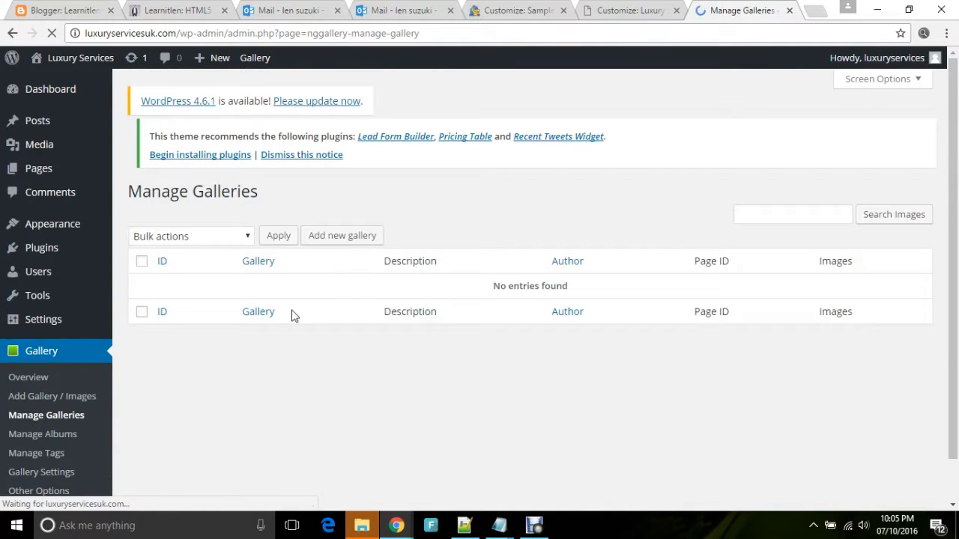
pyautogui.click(238, 250)
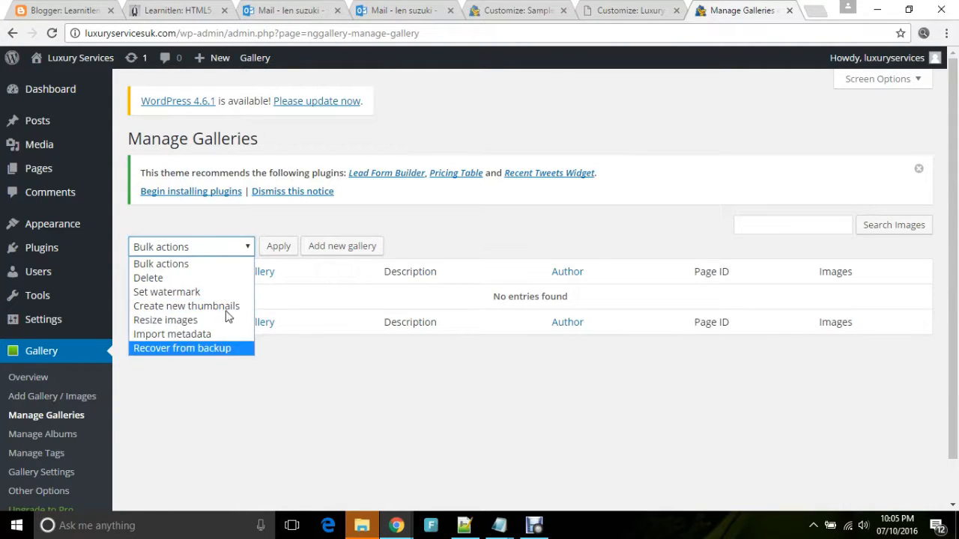
pyautogui.click(274, 218)
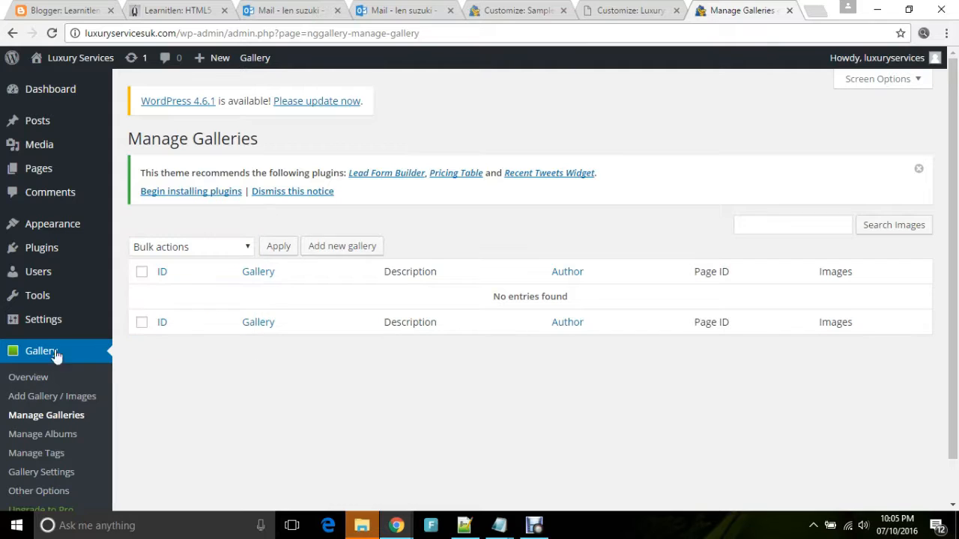
# Return to the NextGEN Gallery overview, then open the site's General Settings and look through them down to the site language option
pyautogui.click(52, 353)
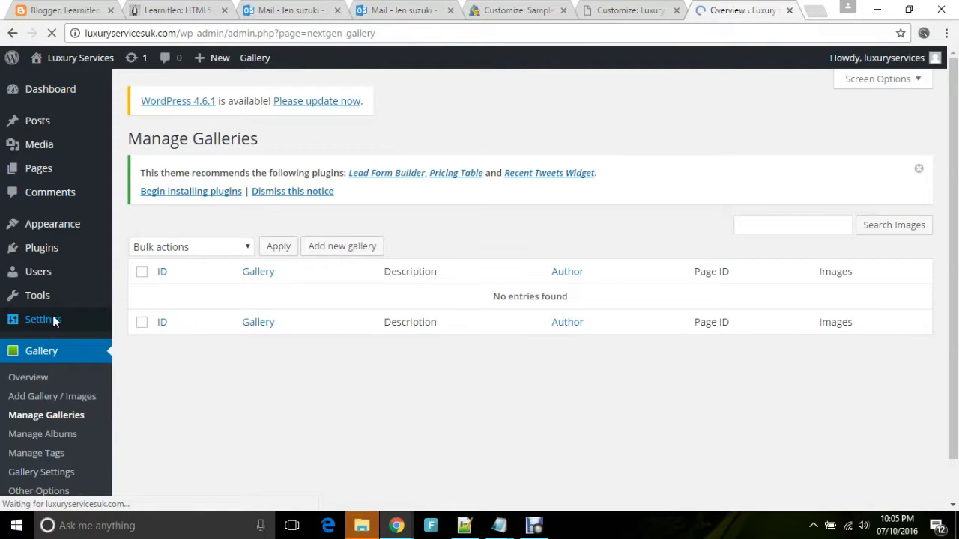
pyautogui.moveTo(53, 322)
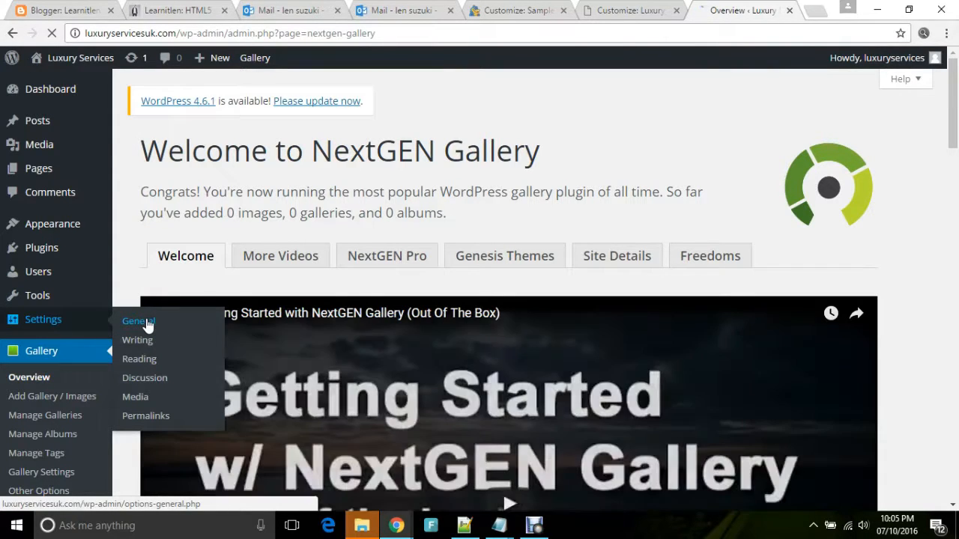
pyautogui.click(149, 321)
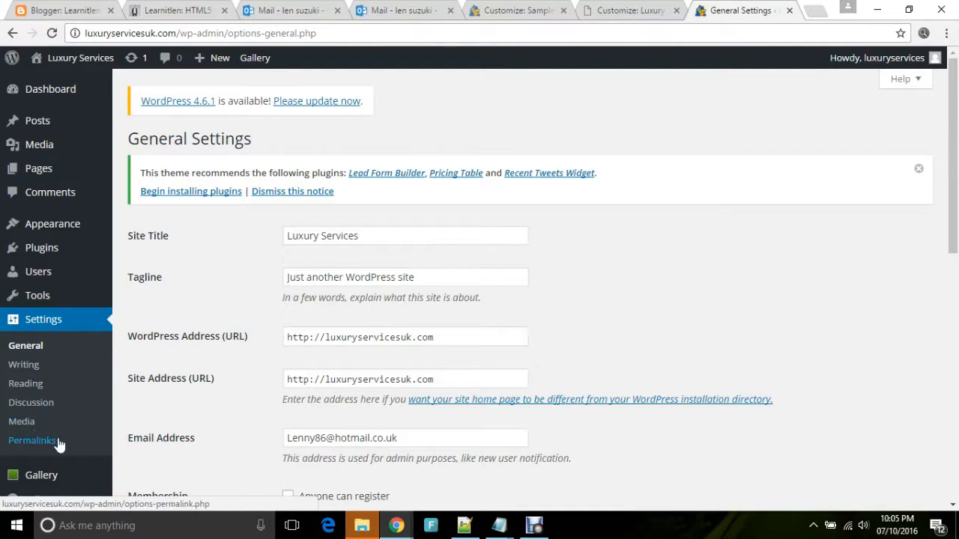
pyautogui.moveTo(954, 91); pyautogui.dragTo(950, 141)
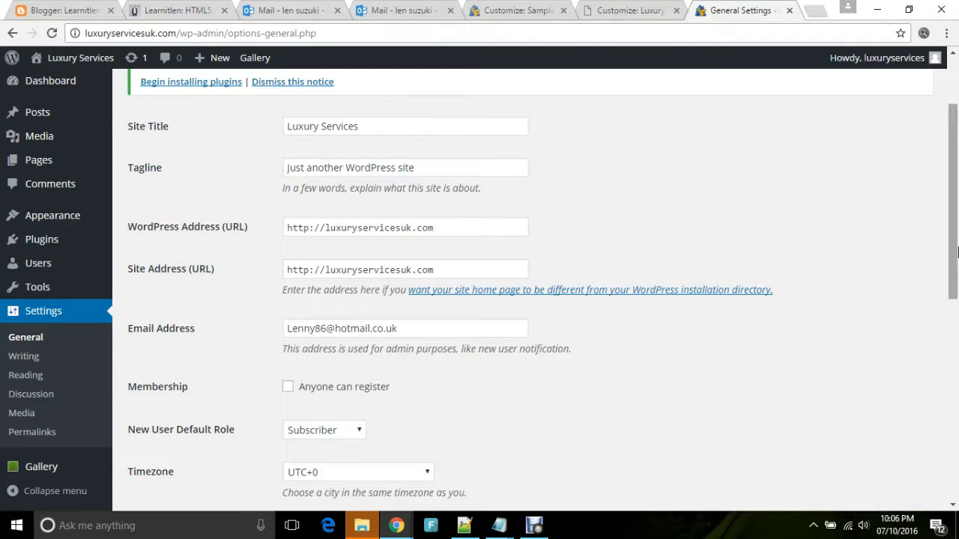
pyautogui.moveTo(951, 283); pyautogui.dragTo(923, 489)
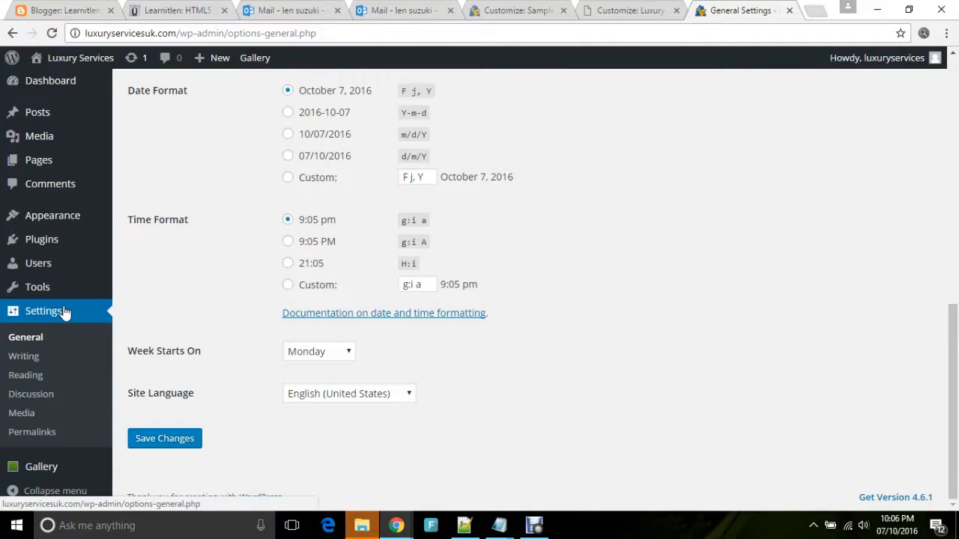
pyautogui.moveTo(70, 298)
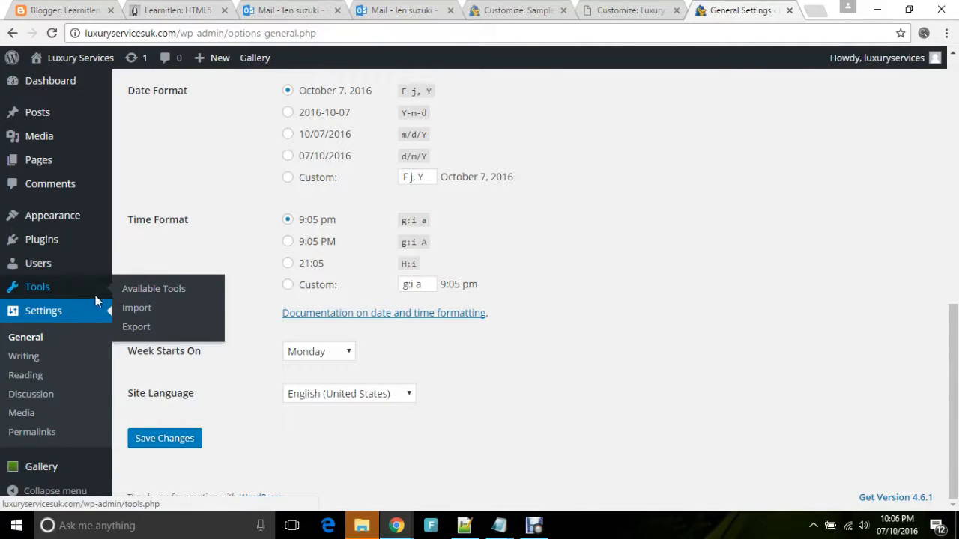
pyautogui.moveTo(50, 264)
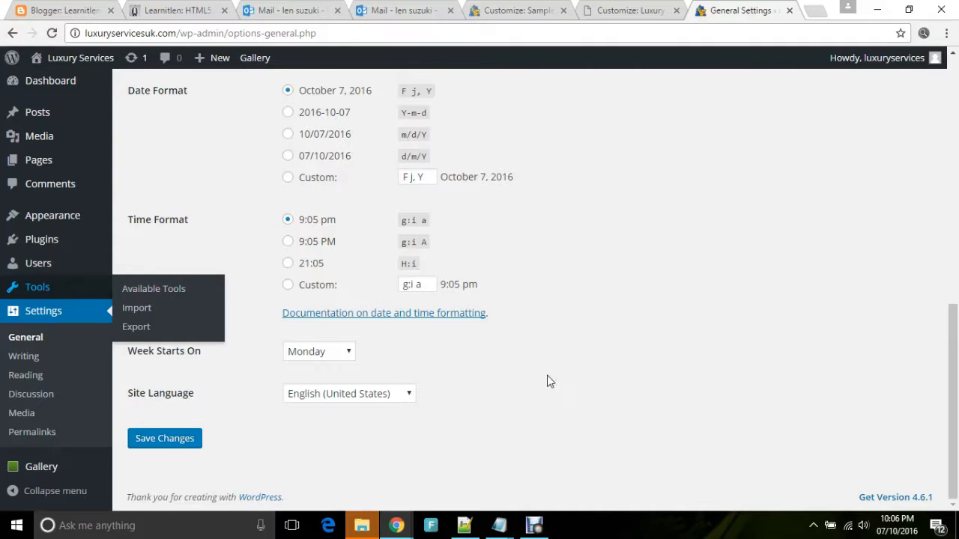
pyautogui.moveTo(540, 529)
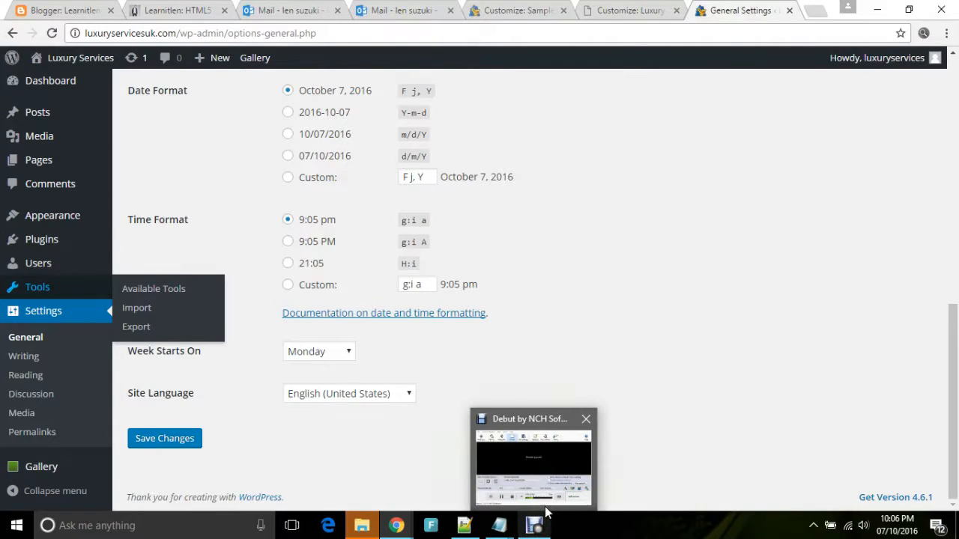
pyautogui.moveTo(547, 509)
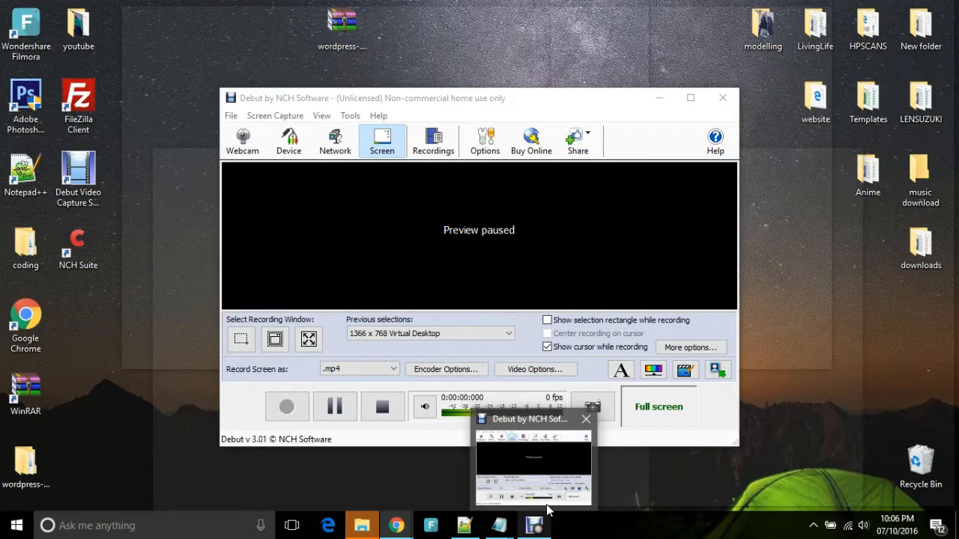